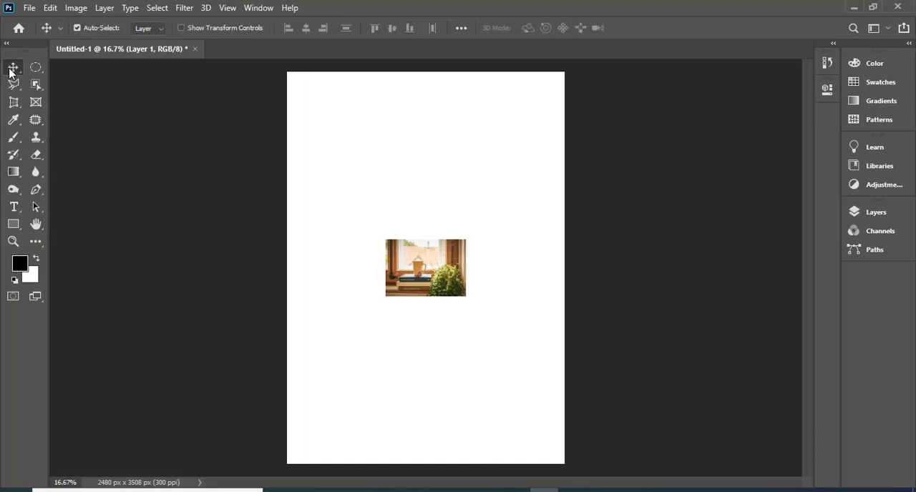
- Move the window photo up on the page and scale it to about 377% so it spans the full page width
drag(418, 269, 393, 238)
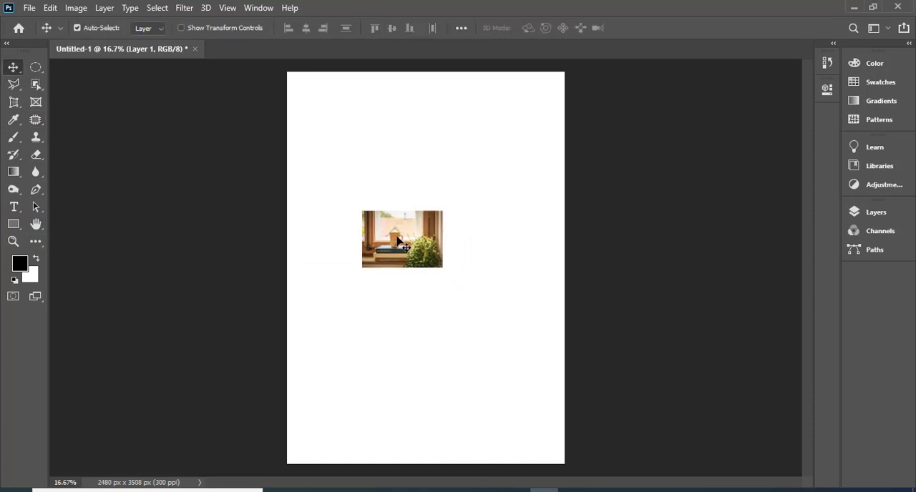
key(t)
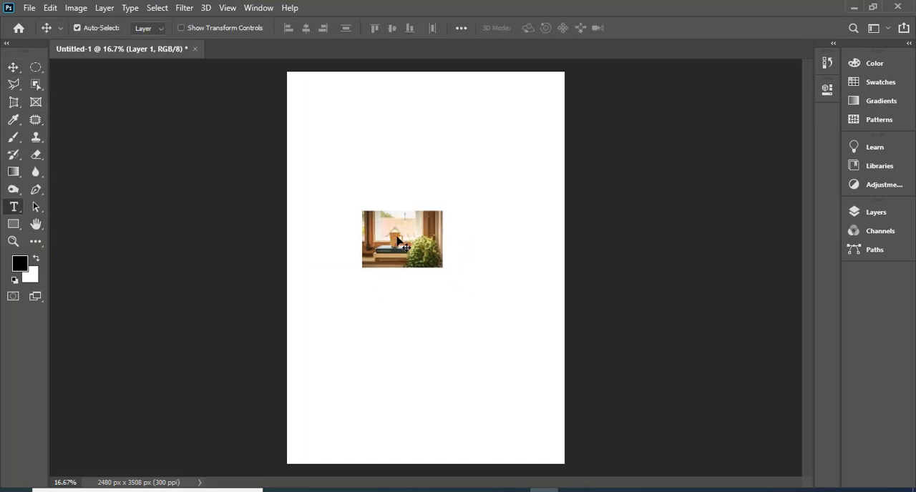
key(ctrl+t)
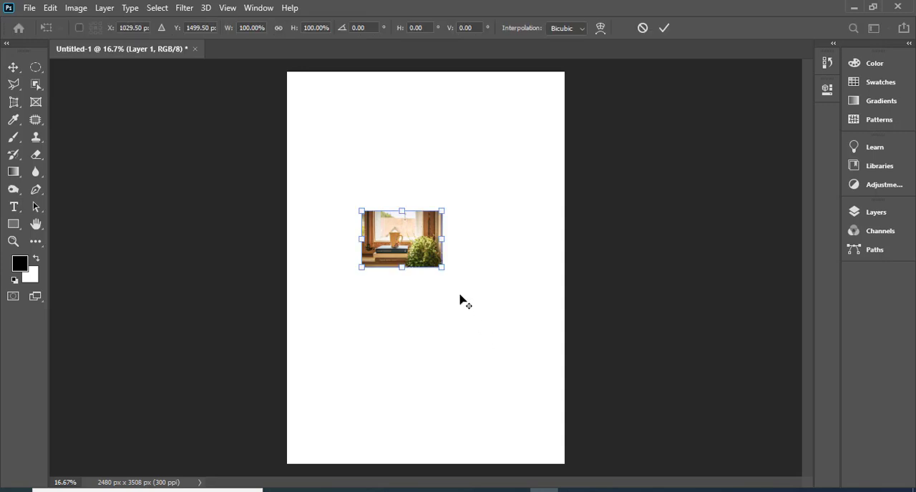
drag(443, 268, 507, 411)
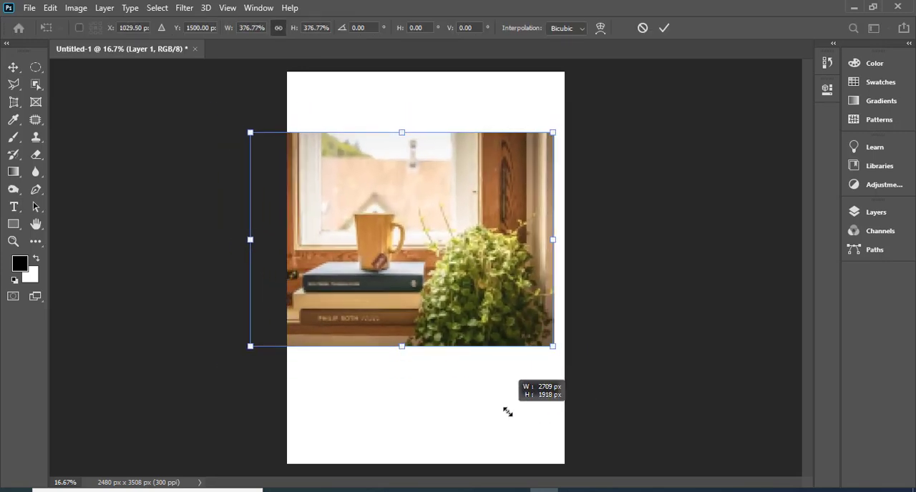
drag(439, 301, 462, 295)
key(t)
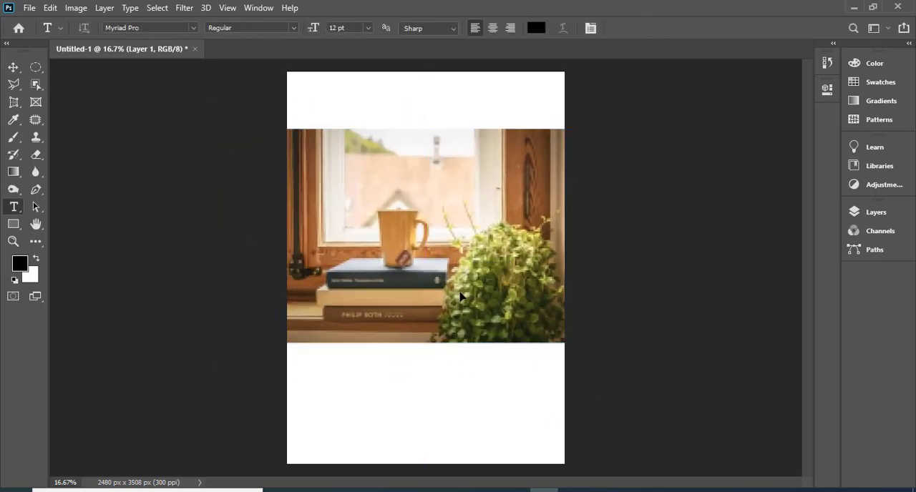
- Remove the lettering on the bottom brown book's spine with a rectangular selection and a Content-Aware fill at 100% opacity, and clear the selection
key(ctrl+plus)
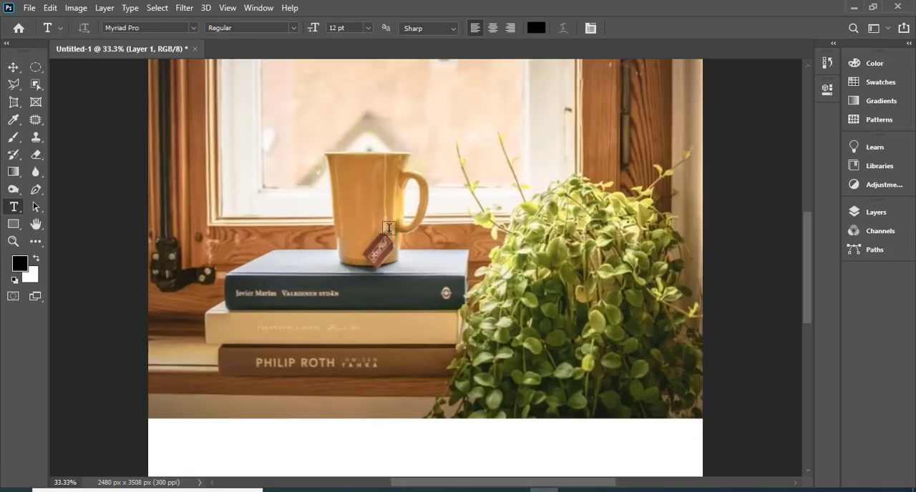
scroll(328, 238, up, 2)
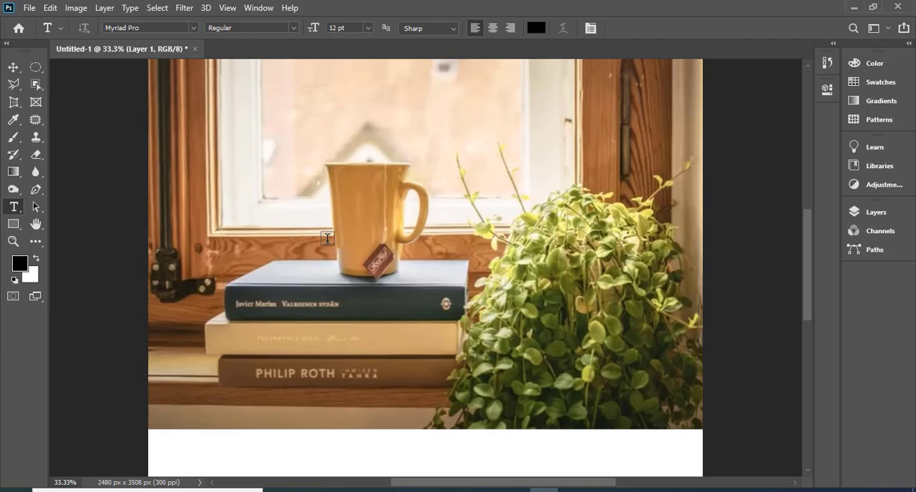
scroll(388, 329, down, 5)
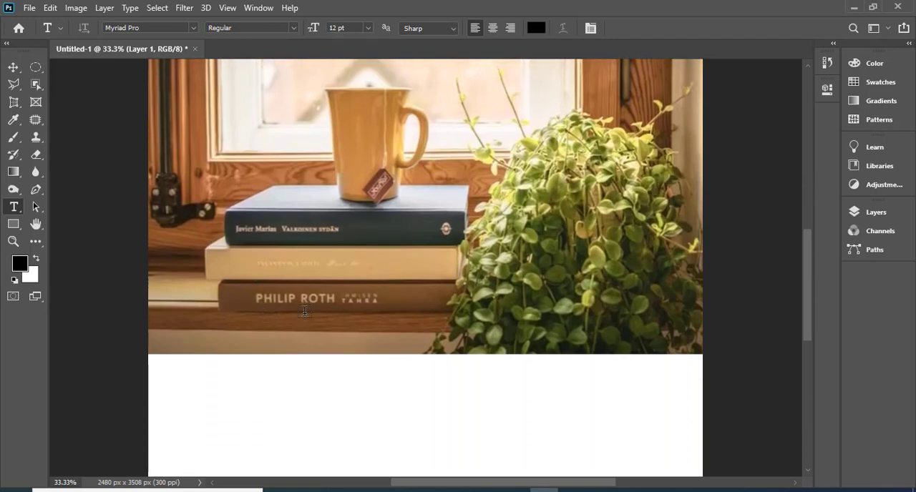
click(39, 71)
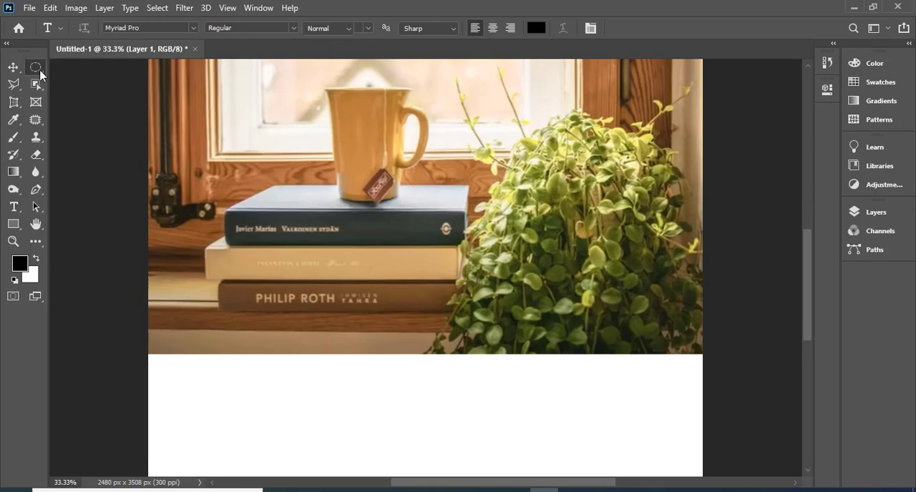
click(78, 67)
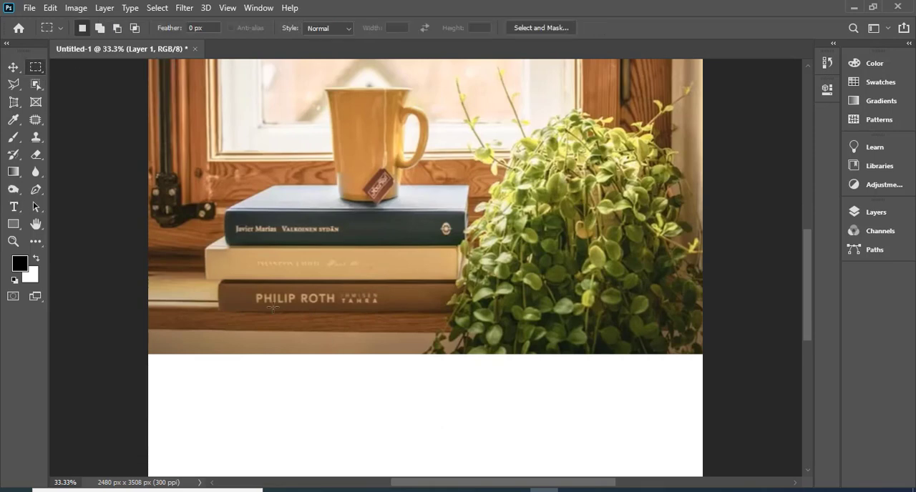
drag(248, 289, 387, 307)
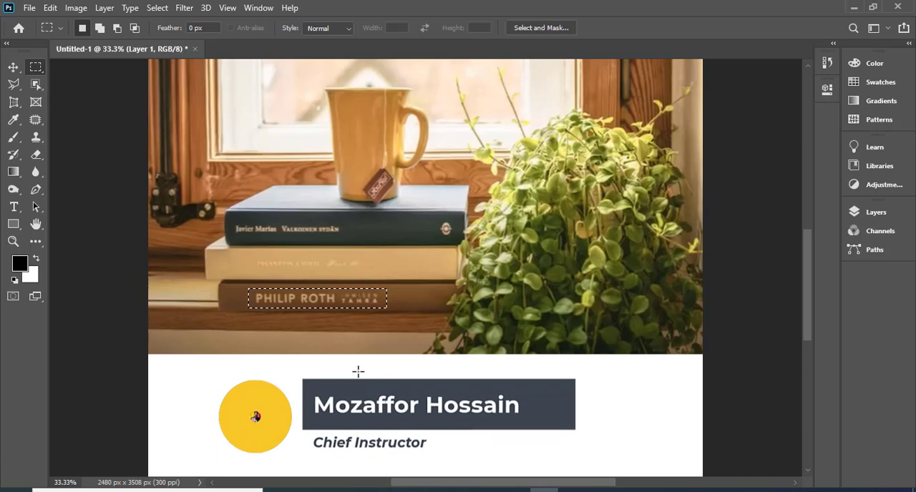
right_click(318, 302)
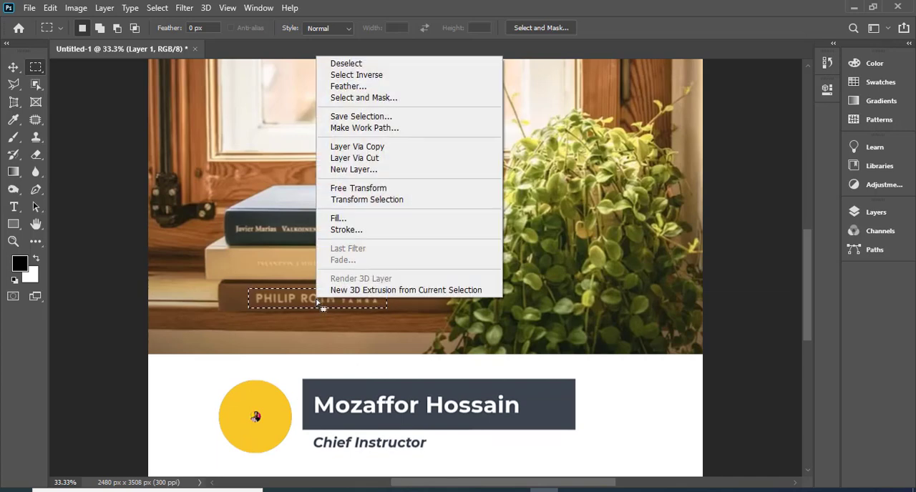
click(365, 221)
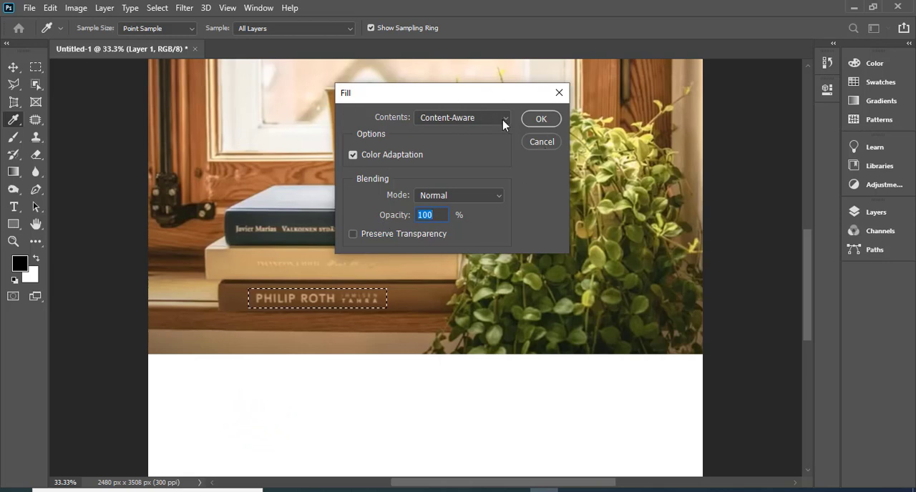
click(503, 120)
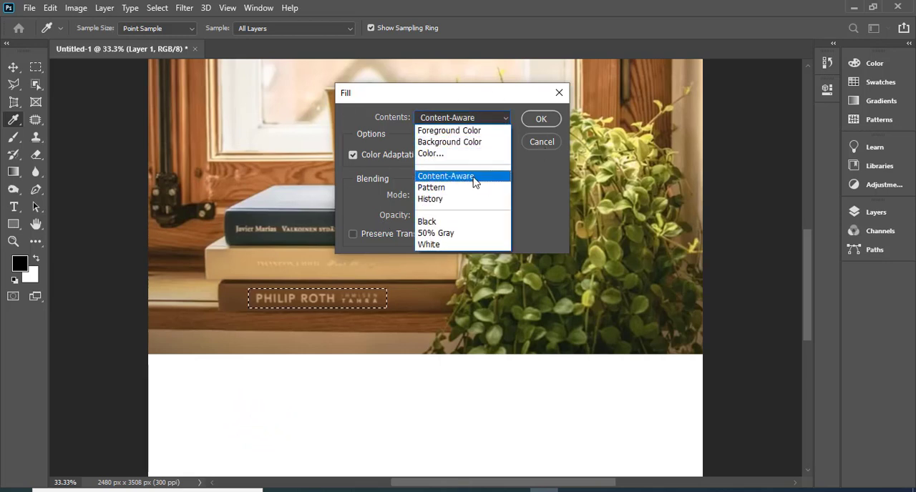
click(474, 182)
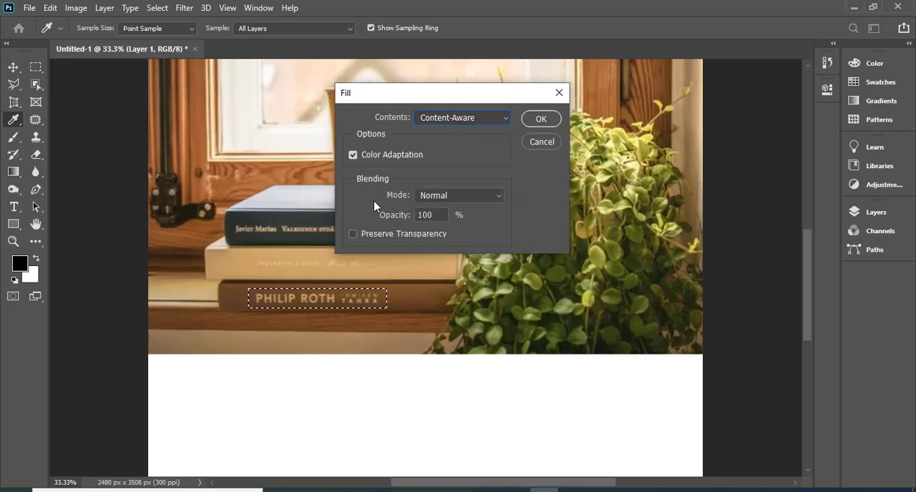
click(539, 120)
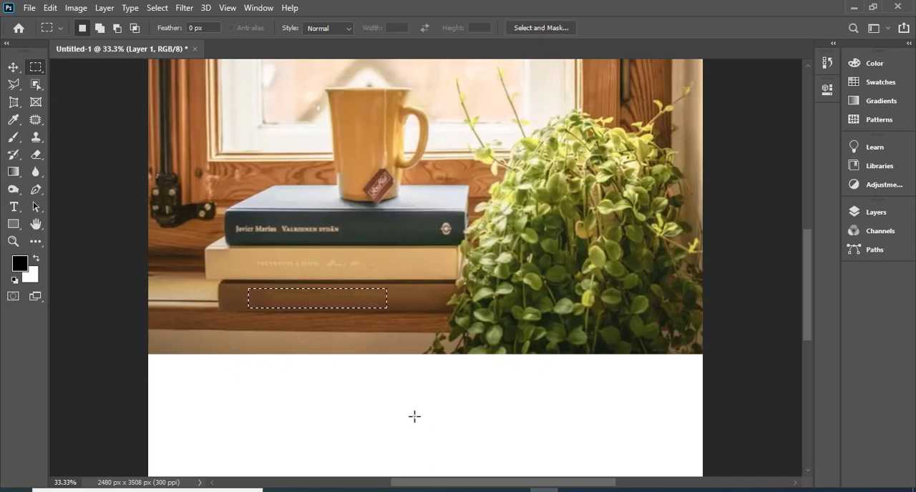
key(ctrl+d)
key(ctrl+plus)
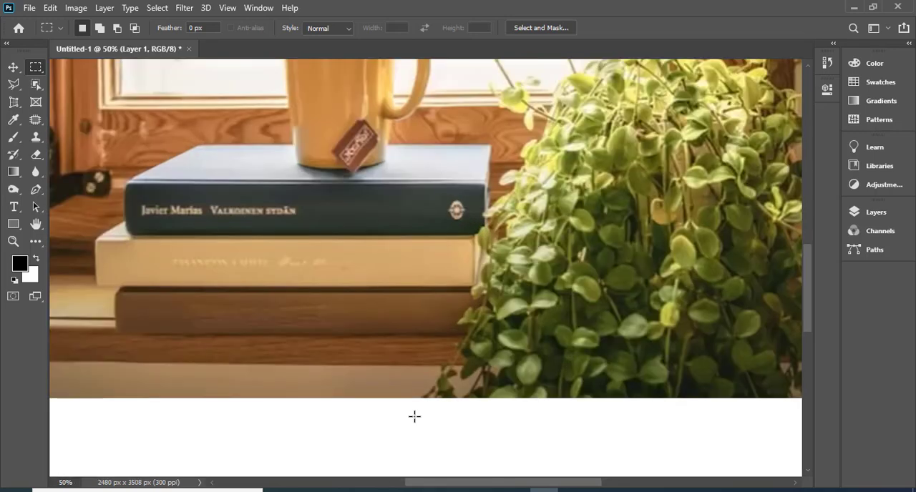
key(ctrl+minus)
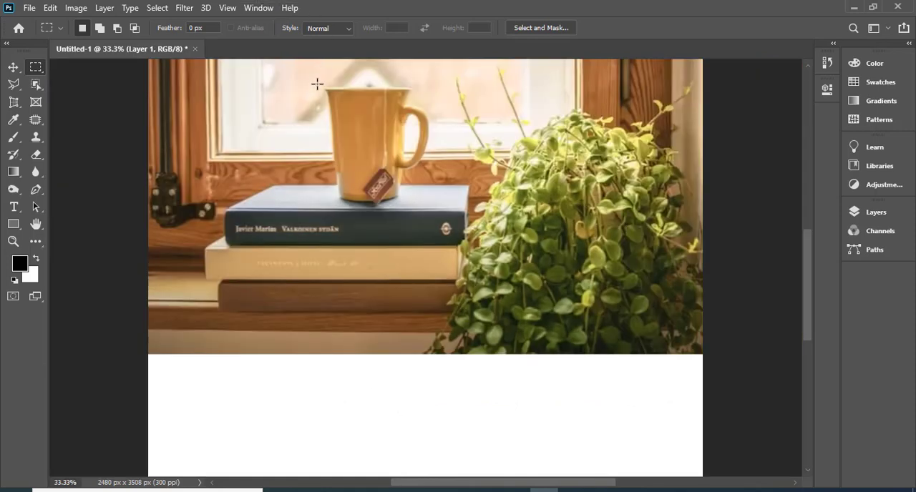
- Try to remove the yellow mug with a rectangular selection around it and a Content-Aware fill
drag(320, 79, 434, 207)
right_click(381, 135)
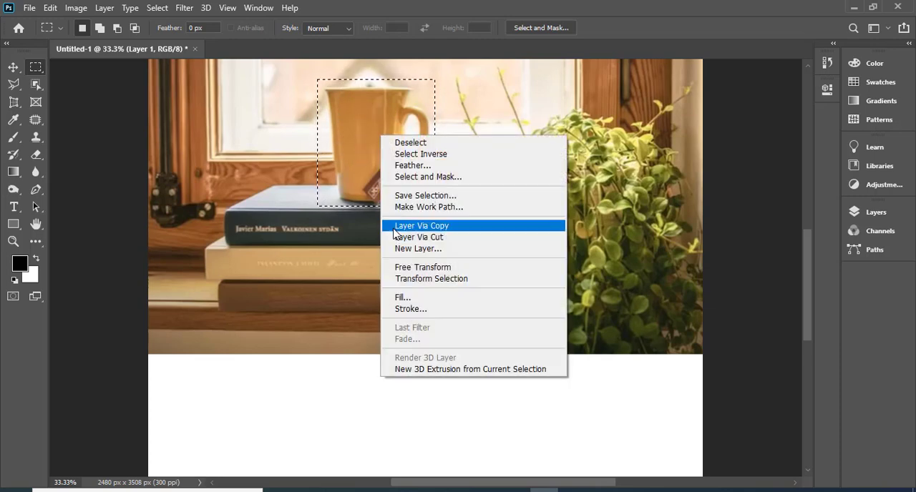
click(422, 298)
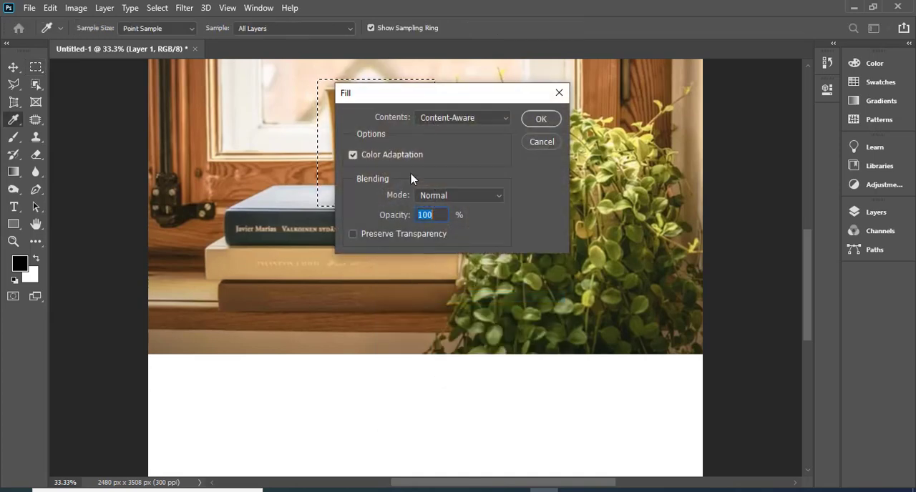
click(541, 120)
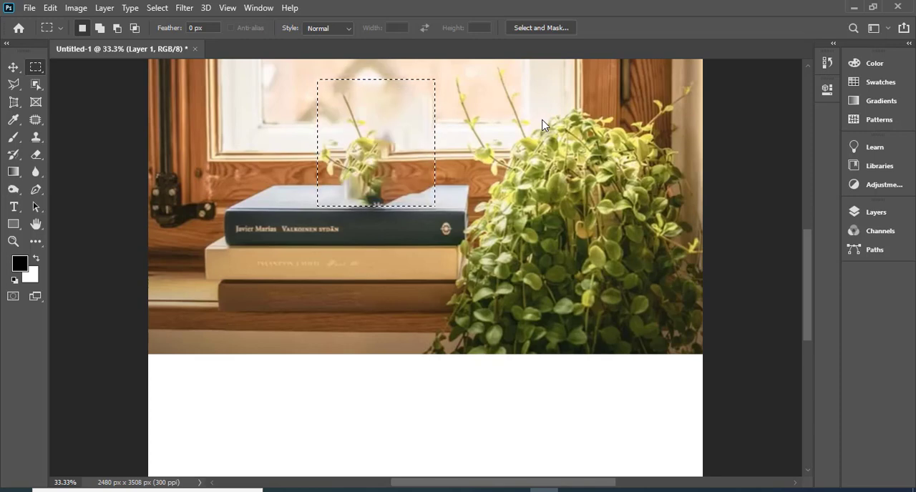
key(ctrl+z)
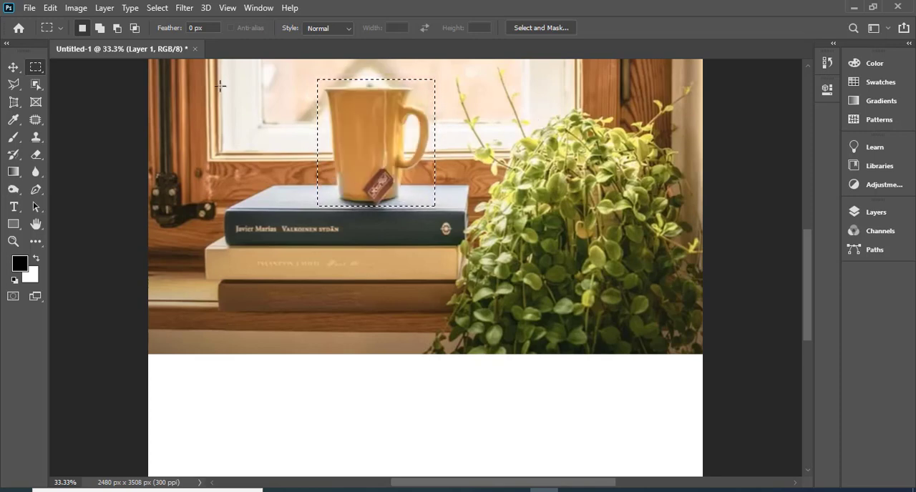
key(ctrl+d)
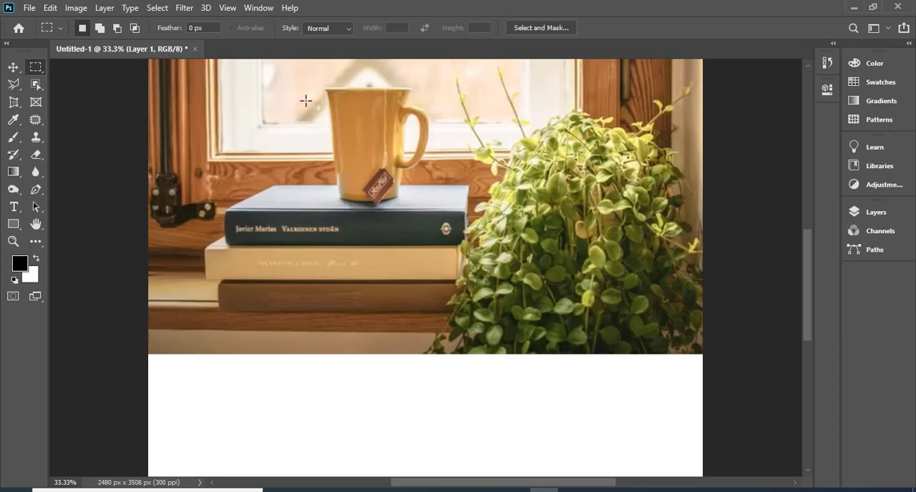
- Remove the yellow mug using a slightly narrower rectangular selection close to its handle and a Content-Aware fill, and clear the selection
drag(320, 83, 431, 207)
right_click(365, 154)
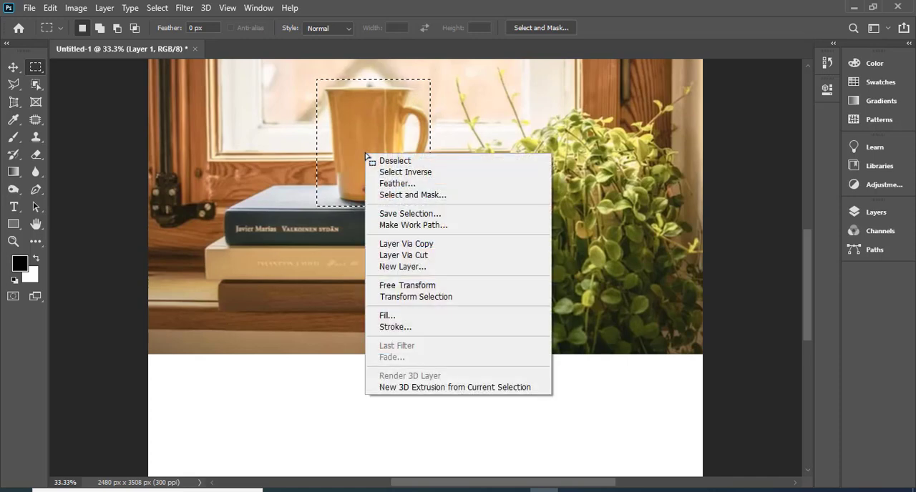
click(403, 316)
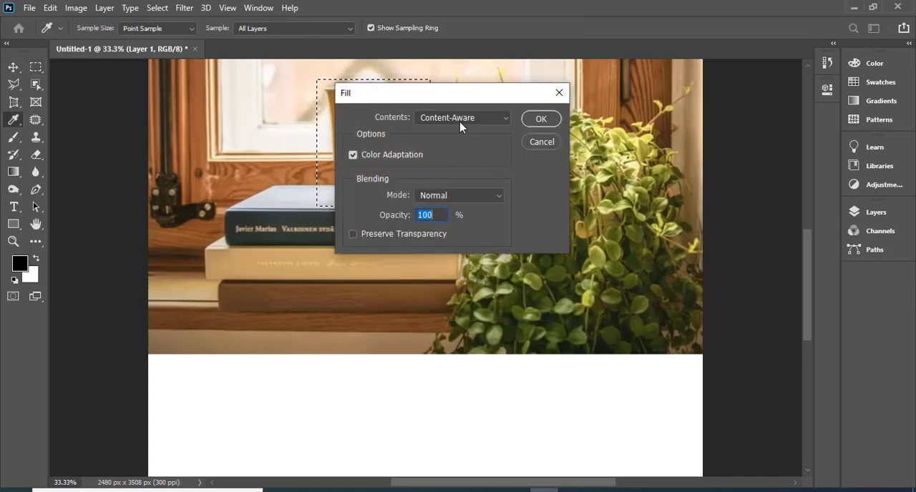
click(541, 119)
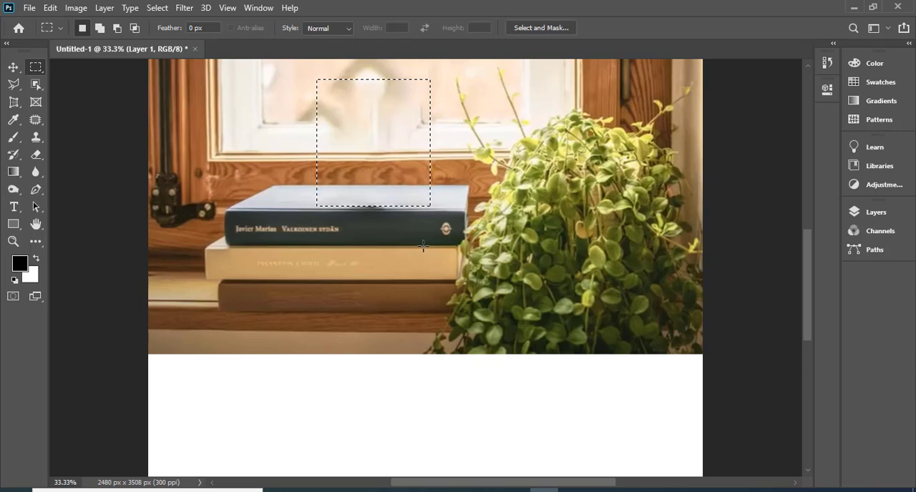
click(465, 428)
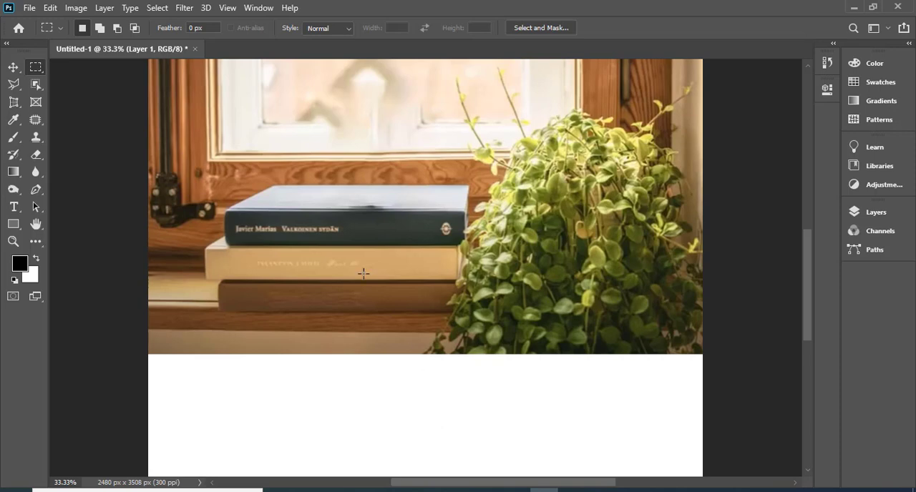
- Try to remove the lettering on the dark blue book's spine with a Polygonal Lasso selection and a Content-Aware fill
click(20, 89)
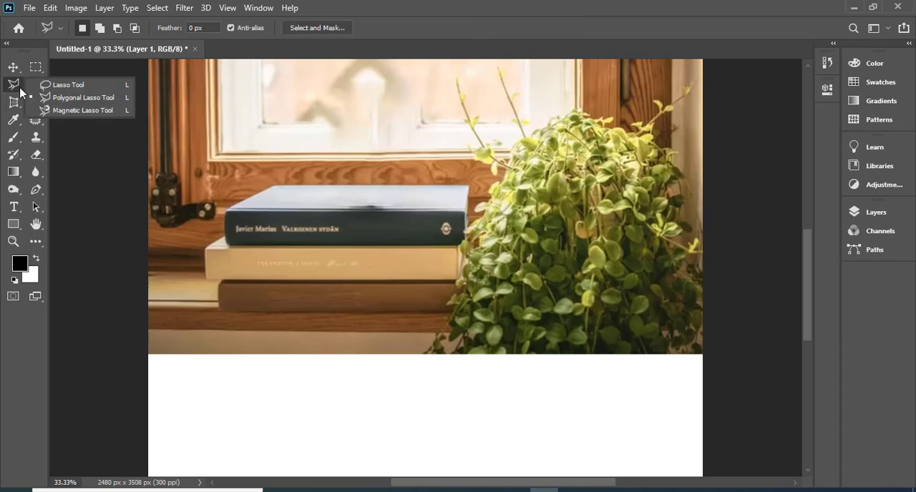
click(66, 99)
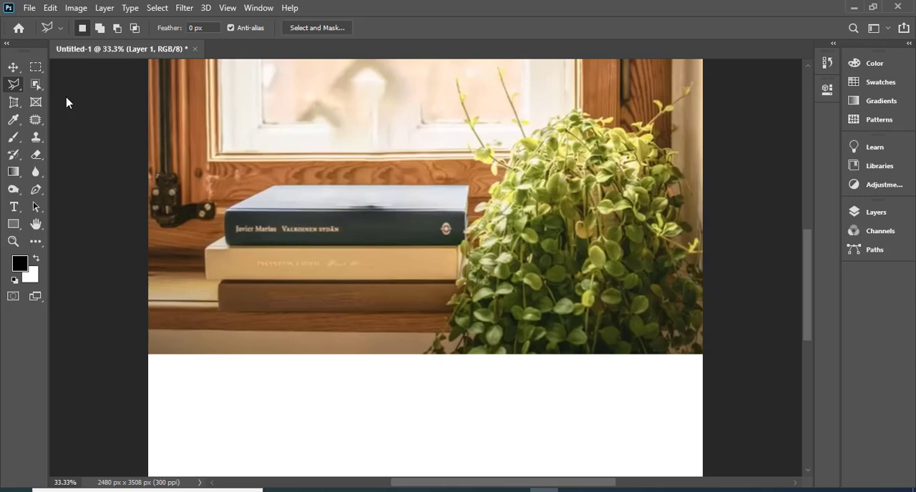
click(233, 218)
click(232, 238)
click(350, 235)
click(346, 217)
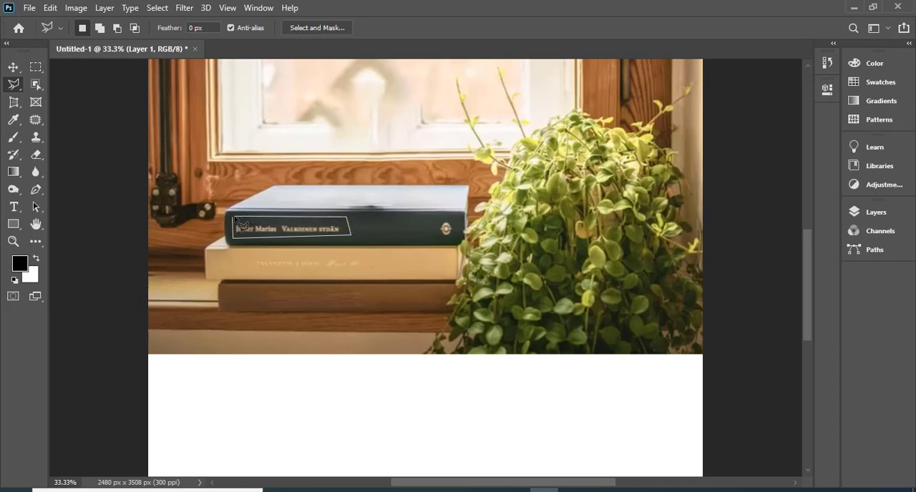
click(233, 219)
right_click(293, 231)
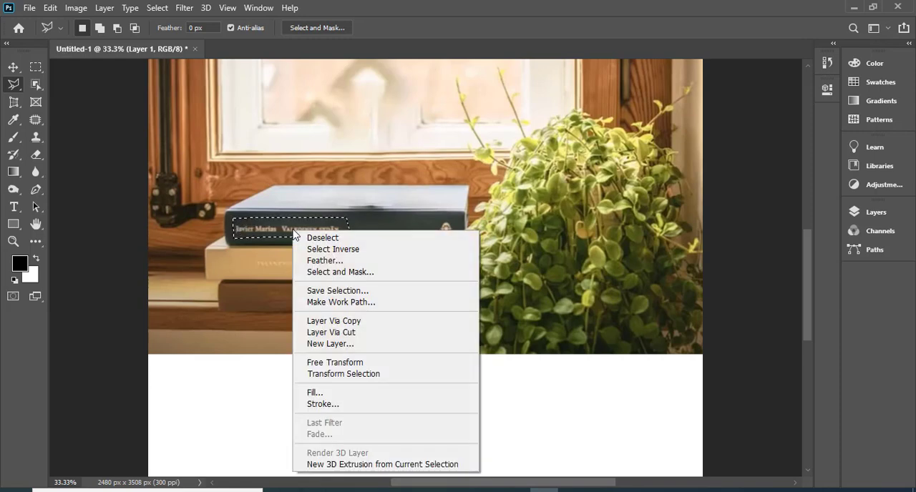
click(341, 396)
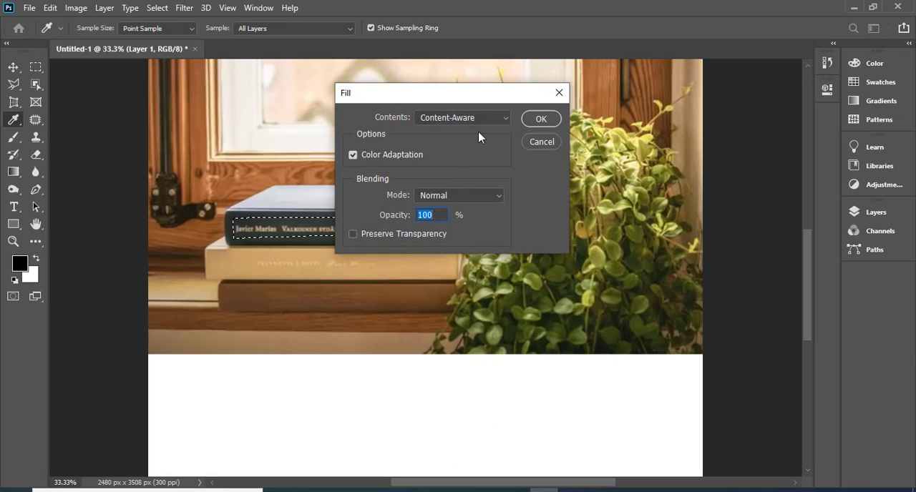
click(542, 120)
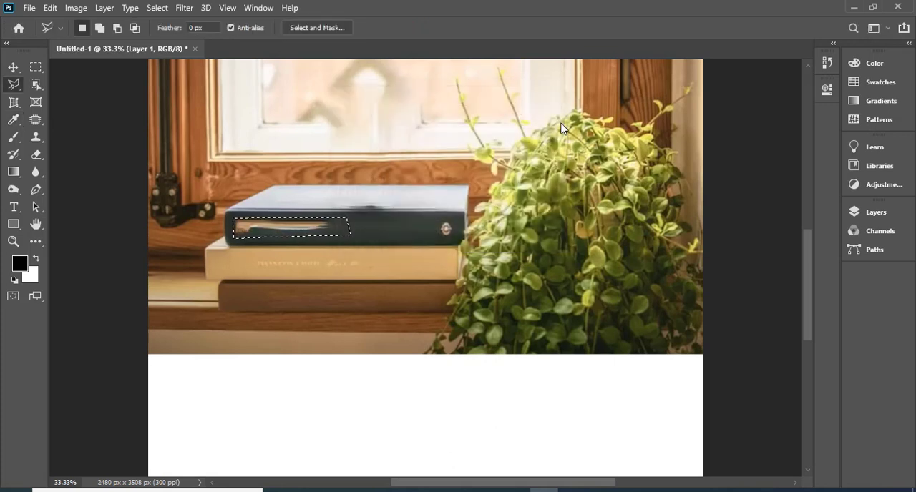
key(ctrl+z)
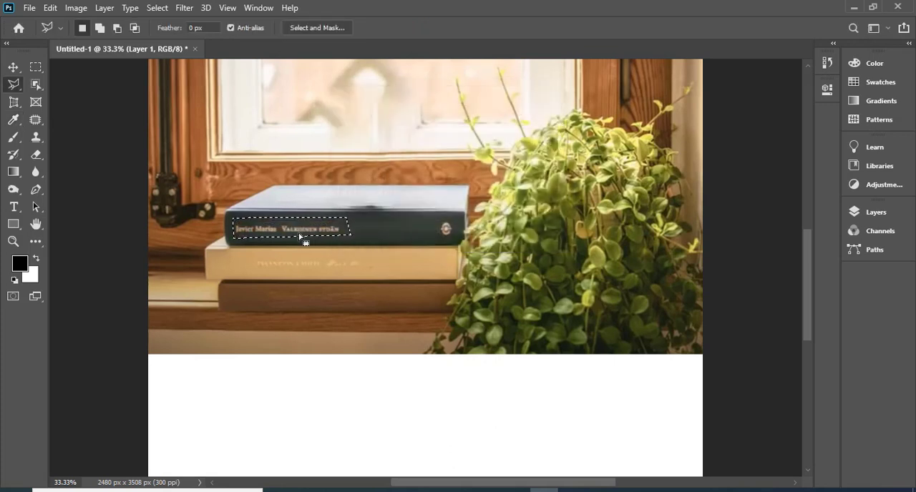
key(ctrl+d)
- Remove the lettering on the dark blue book's spine with a tight Polygonal Lasso selection and a Content-Aware fill at 100% opacity, and clear the selection
key(ctrl+plus)
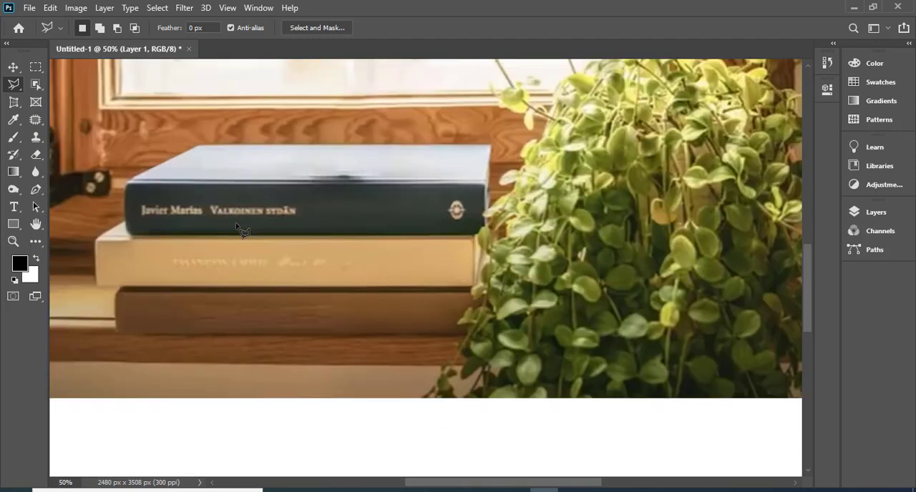
click(136, 202)
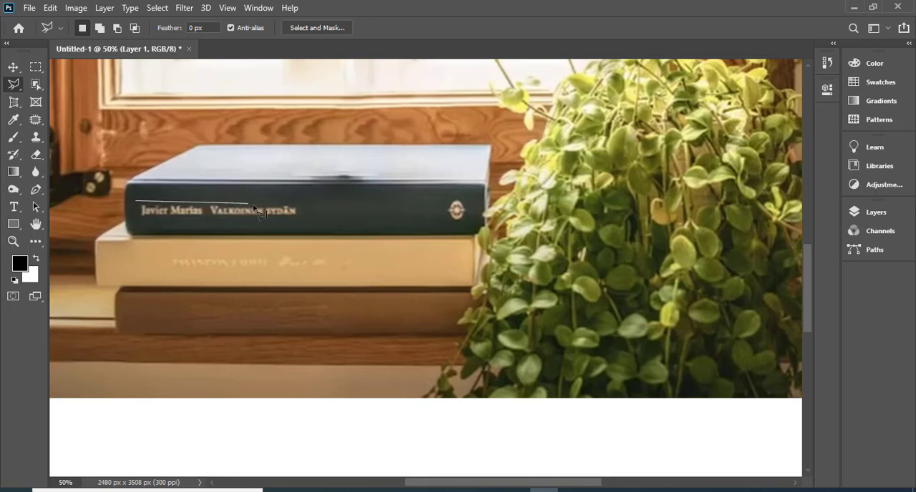
click(299, 221)
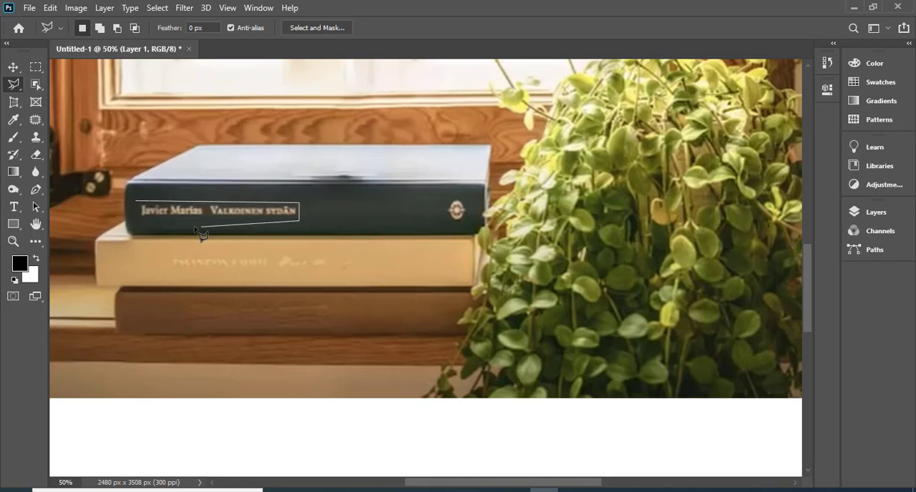
click(137, 220)
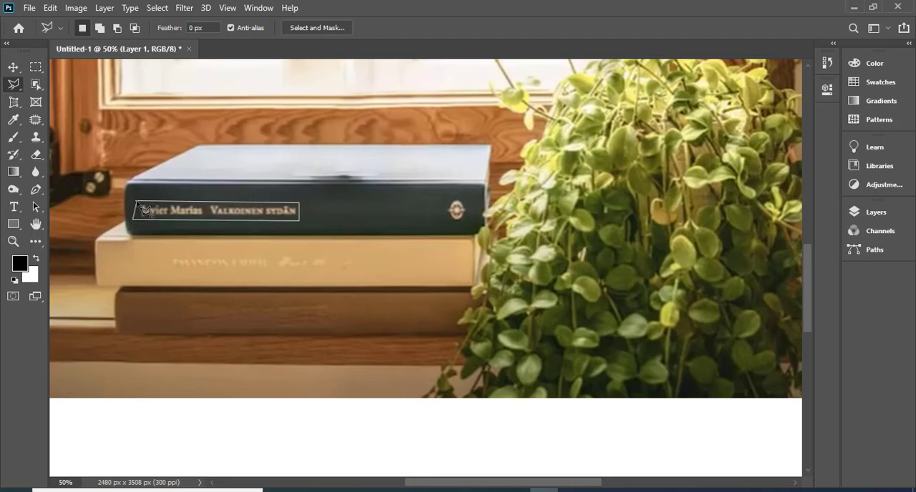
click(136, 204)
right_click(175, 207)
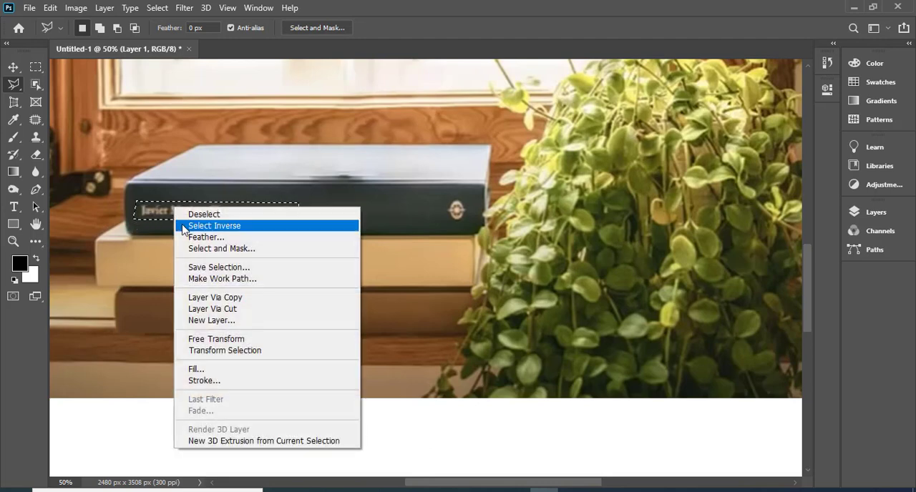
click(199, 370)
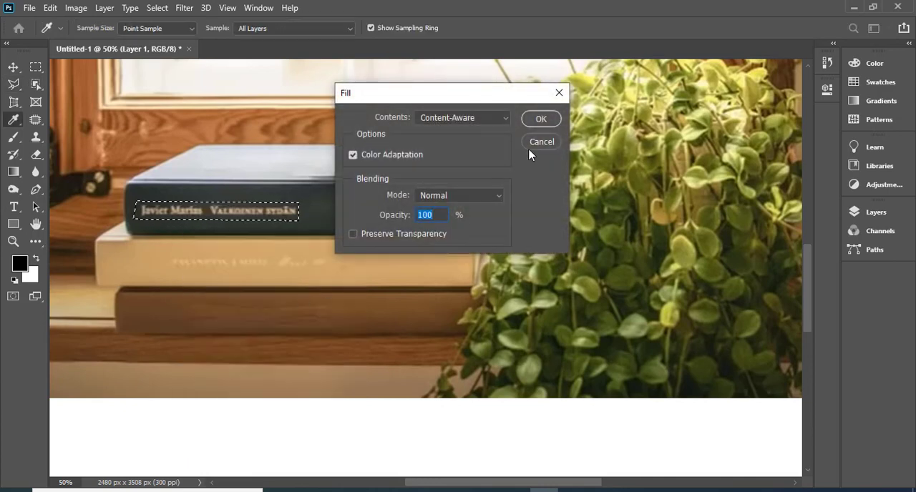
click(538, 119)
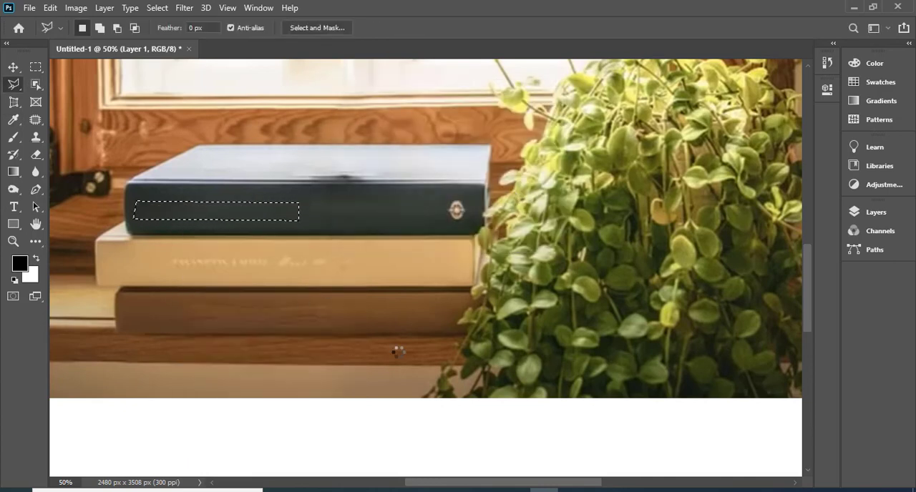
key(ctrl+d)
key(ctrl+minus)
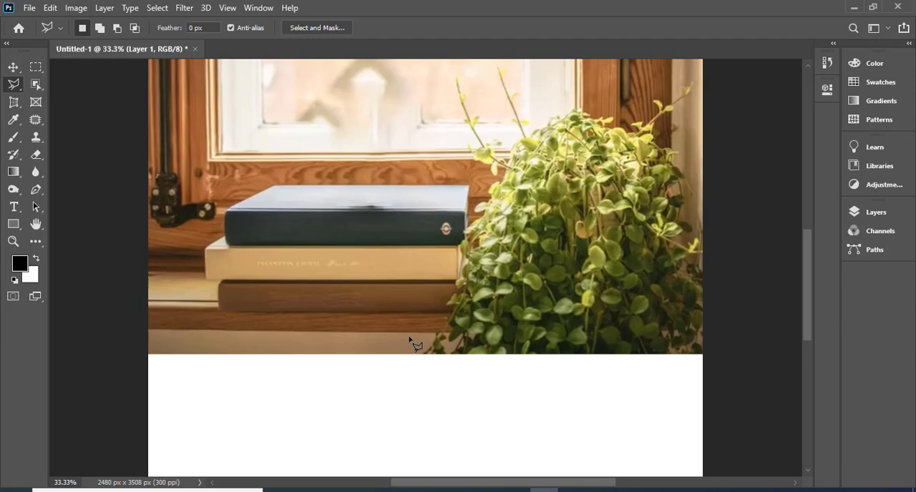
- Draw a rectangular marquee selection across the lower window frame above the books and extend it with an overlapping rectangle in add mode
click(37, 67)
click(93, 71)
mouse_move(201, 114)
mouse_down()
mouse_move(251, 186)
mouse_move(279, 200)
mouse_up()
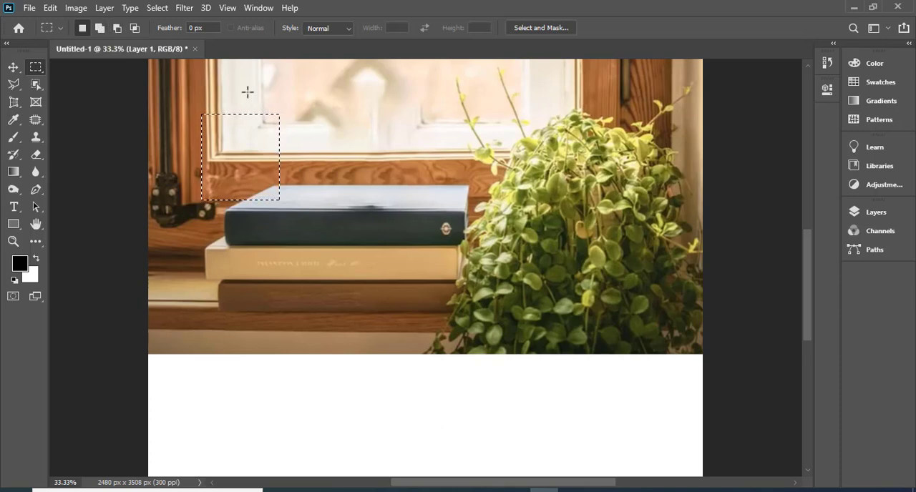
drag(247, 92, 312, 168)
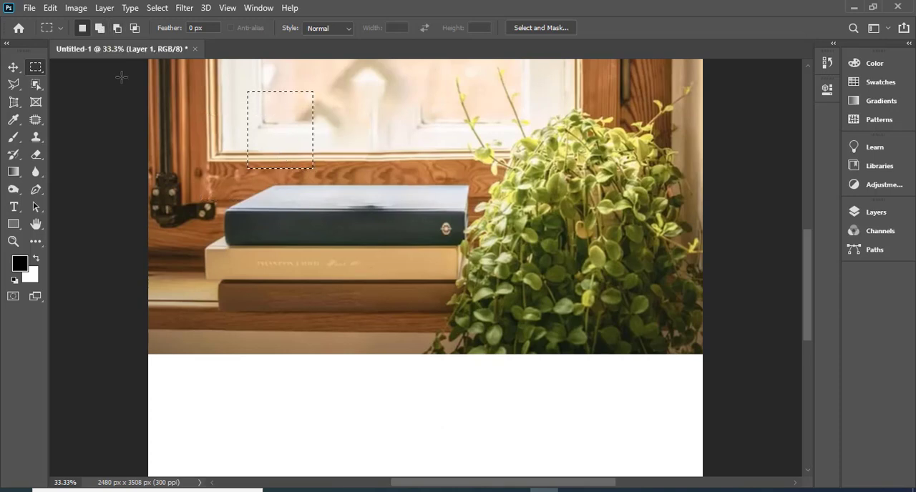
click(101, 28)
drag(285, 77, 351, 153)
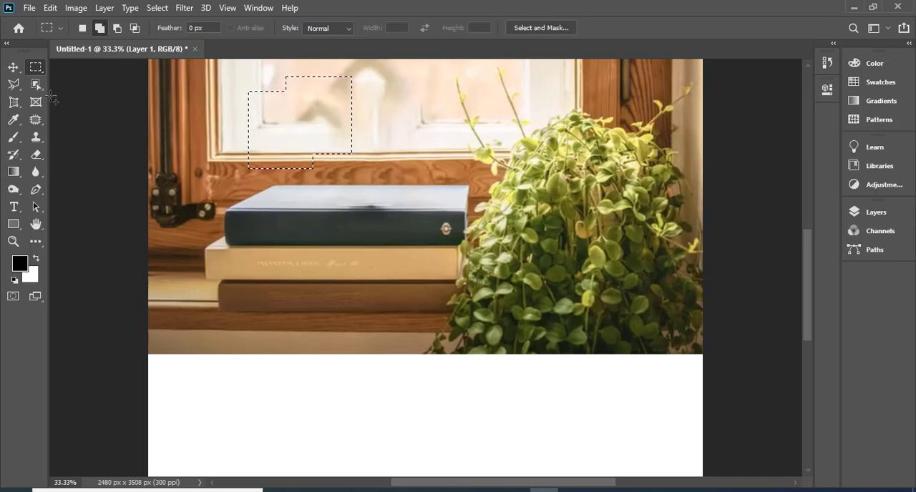
- Move the combined selection over the window corner and add an overlapping ellipse reaching onto the dark blue book with the Elliptical Marquee tool
right_click(36, 67)
click(100, 79)
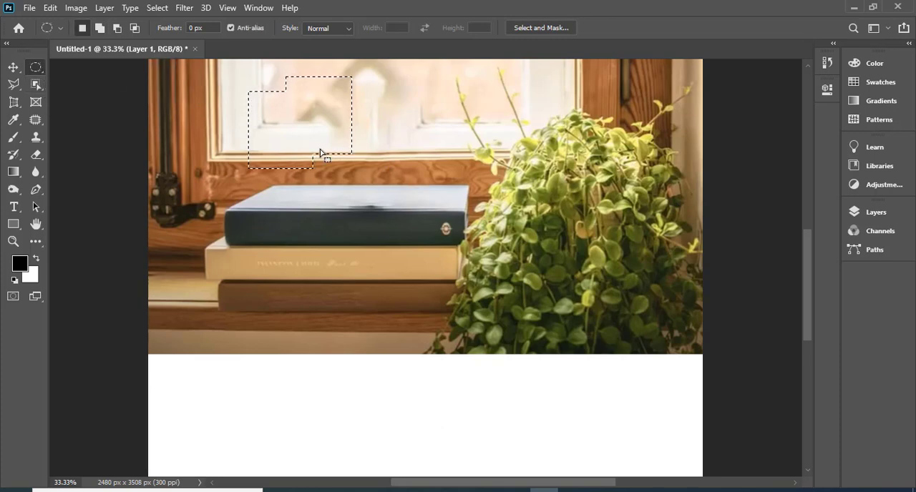
drag(320, 153, 254, 154)
click(100, 28)
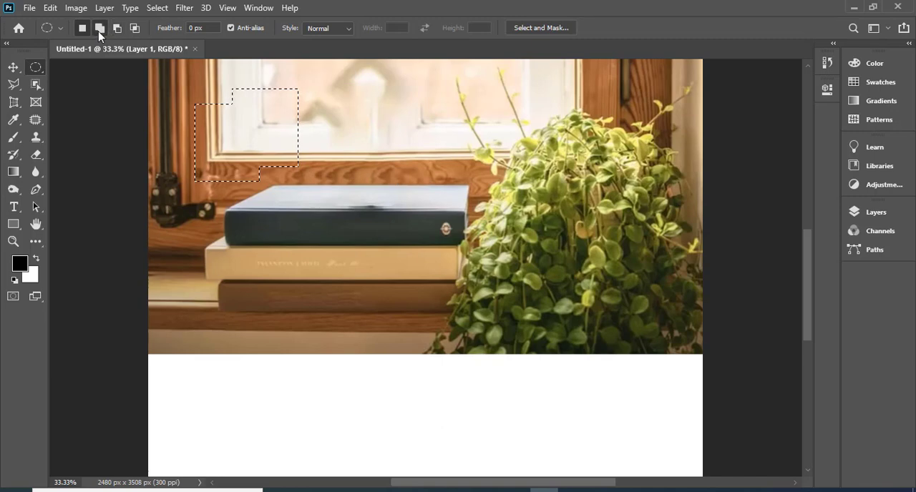
drag(281, 188, 338, 223)
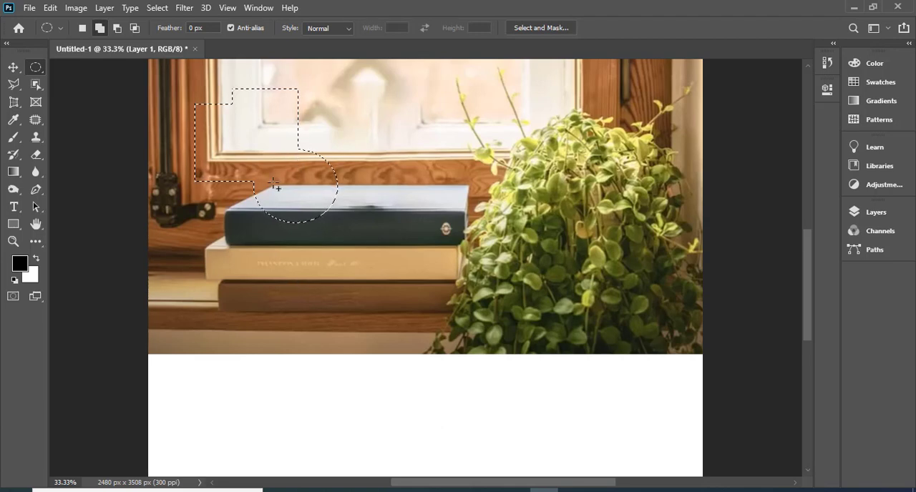
- Cut several elliptical pieces out of the combined selection with the Elliptical Marquee tool in subtract mode
click(118, 29)
drag(263, 107, 354, 193)
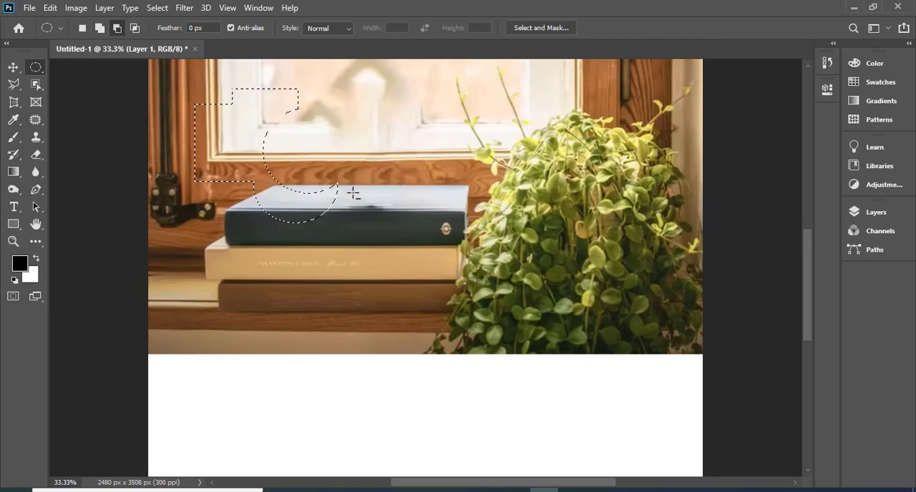
drag(284, 164, 370, 296)
drag(252, 81, 340, 146)
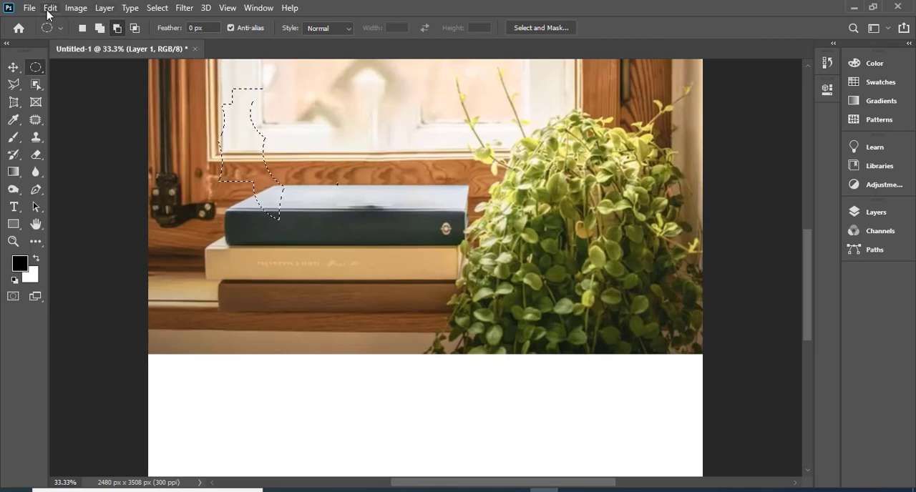
- Darken the selected area with a Levels adjustment by lowering the white output level, and clear the selection
click(74, 10)
mouse_move(84, 44)
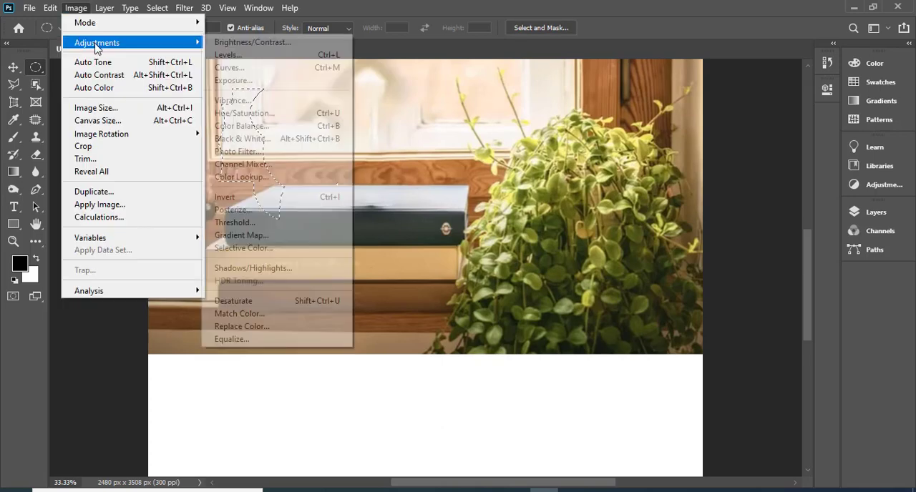
click(226, 55)
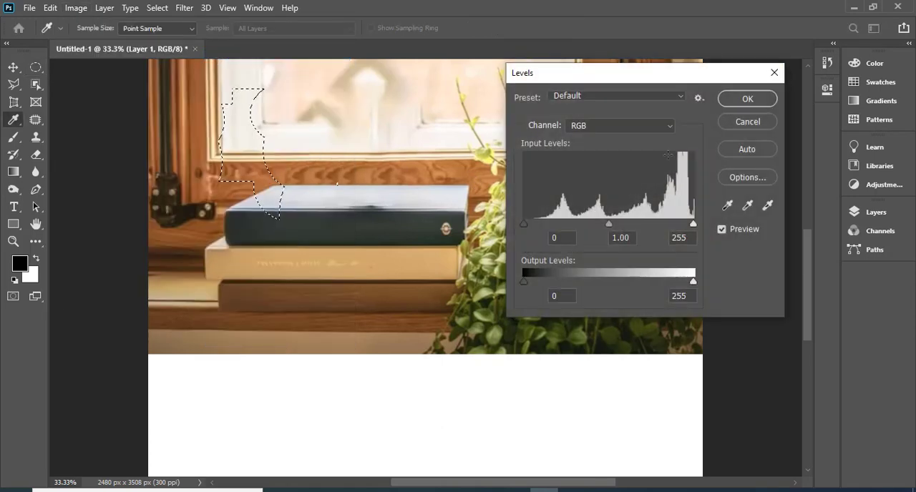
drag(693, 281, 635, 282)
click(752, 101)
key(m)
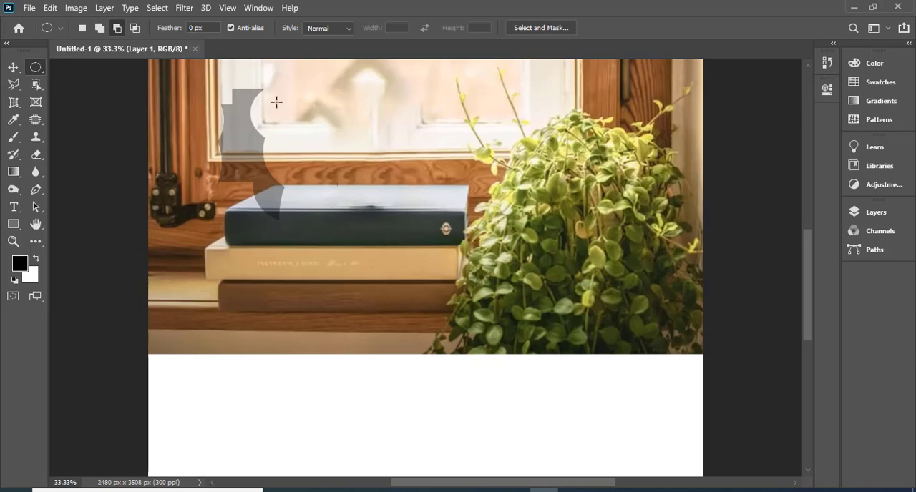
key(ctrl+s)
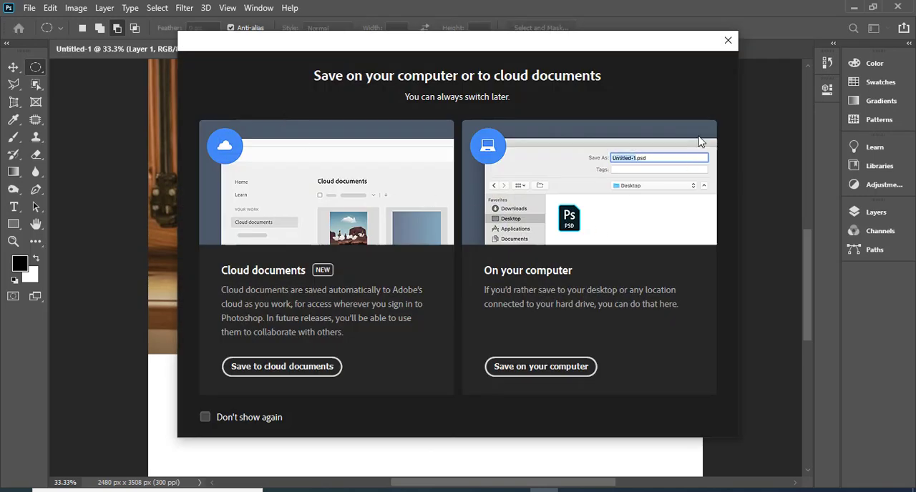
click(727, 40)
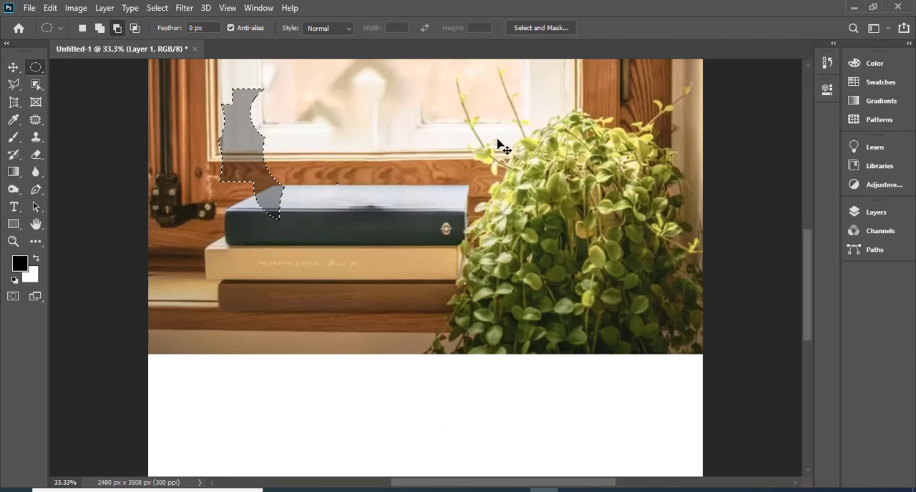
key(ctrl+d)
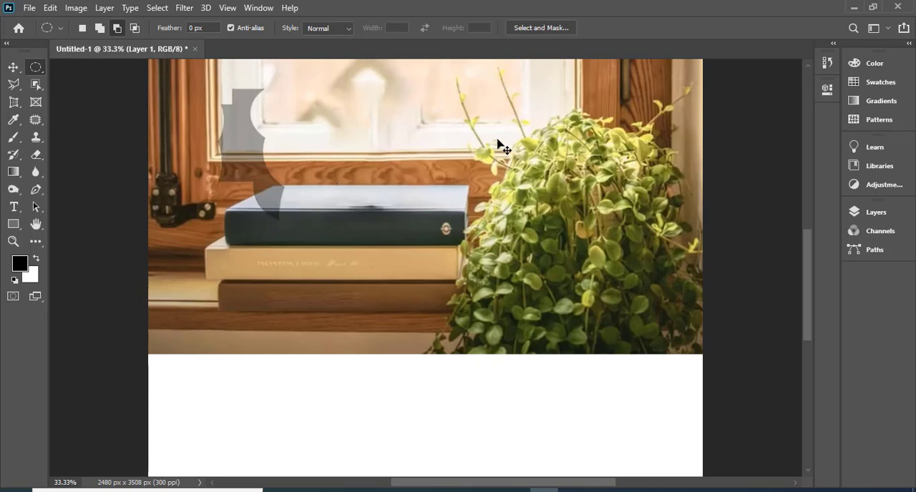
- Undo the deselection and the Levels darkening of the selected area
click(50, 8)
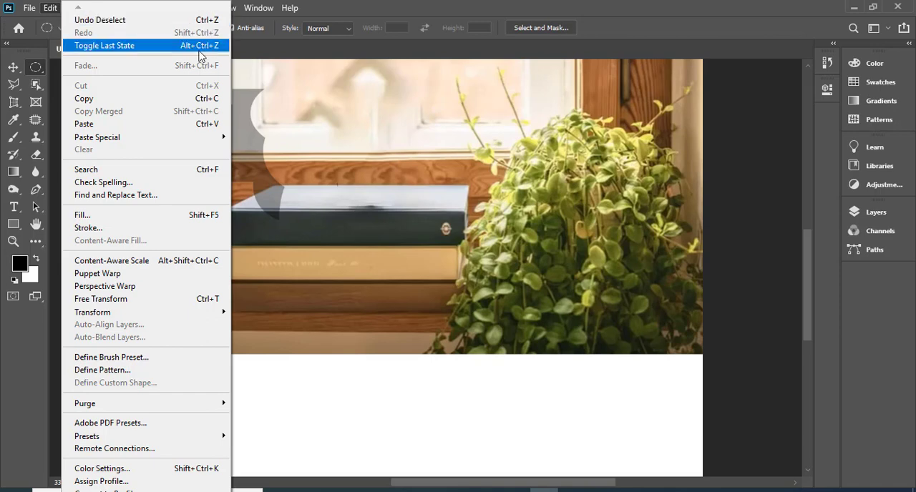
click(350, 2)
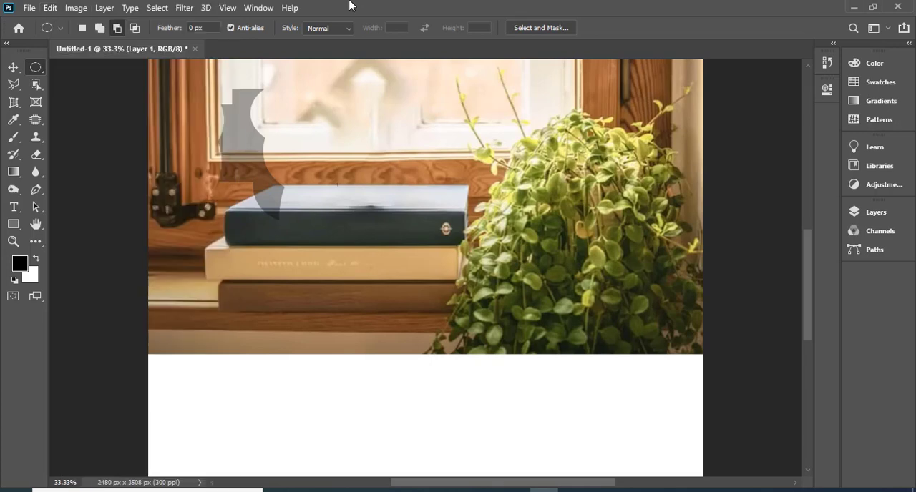
key(z)
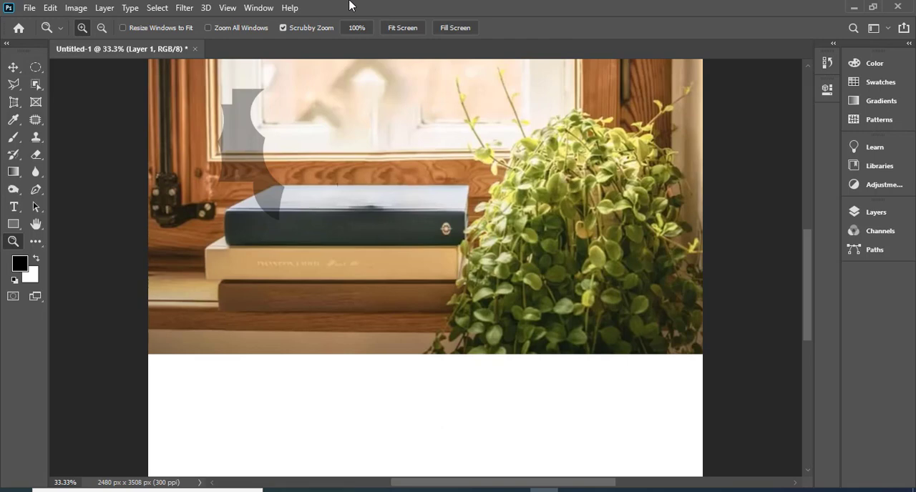
click(54, 9)
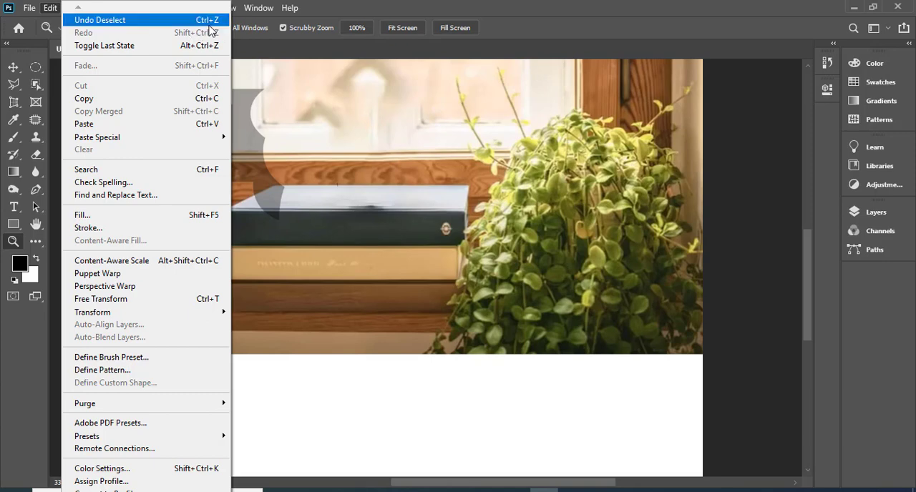
click(404, 6)
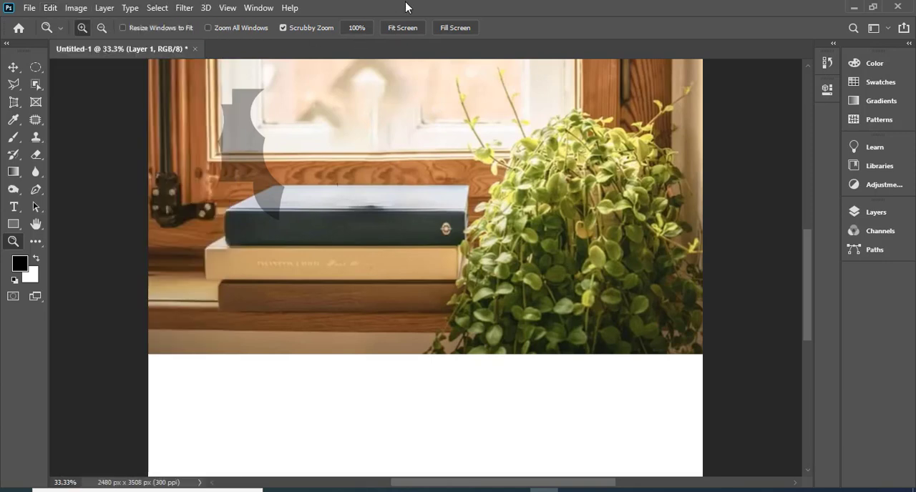
key(ctrl+z)
key(ctrl+z)
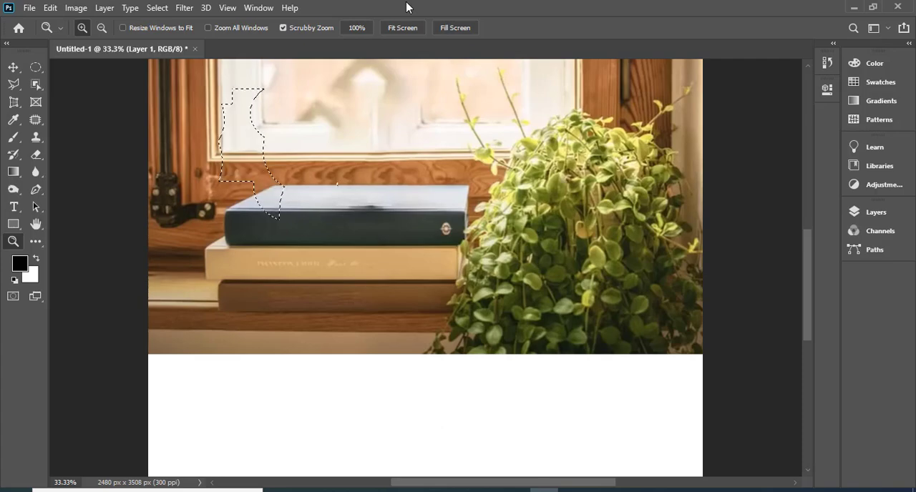
- Clear the irregular selection over the window and the books
key(ctrl+s)
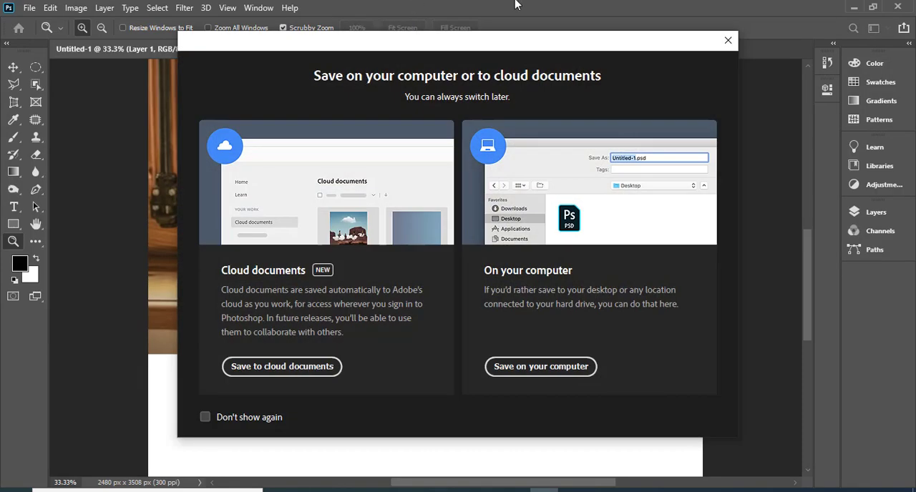
click(730, 39)
key(ctrl+d)
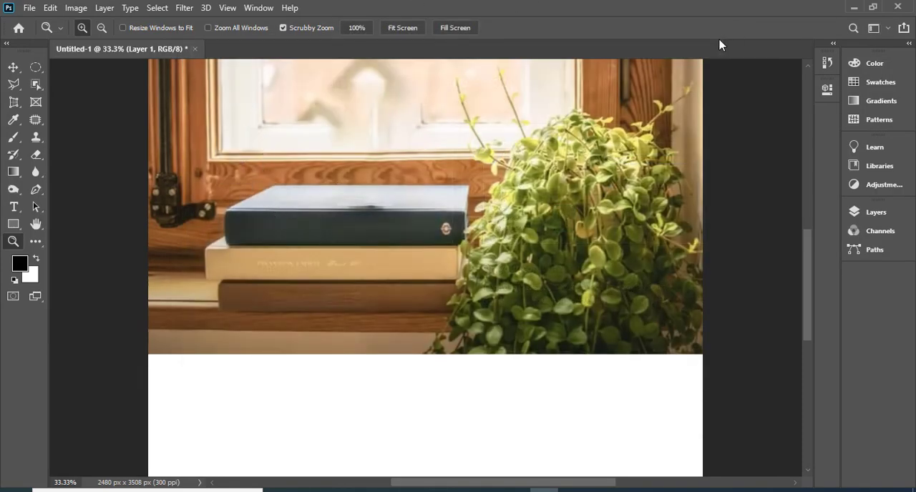
- Switch to the PowerPoint class presentation to view the Today Topic slide, and return to Photoshop
scroll(261, 225, down, 1)
scroll(260, 226, up, 3)
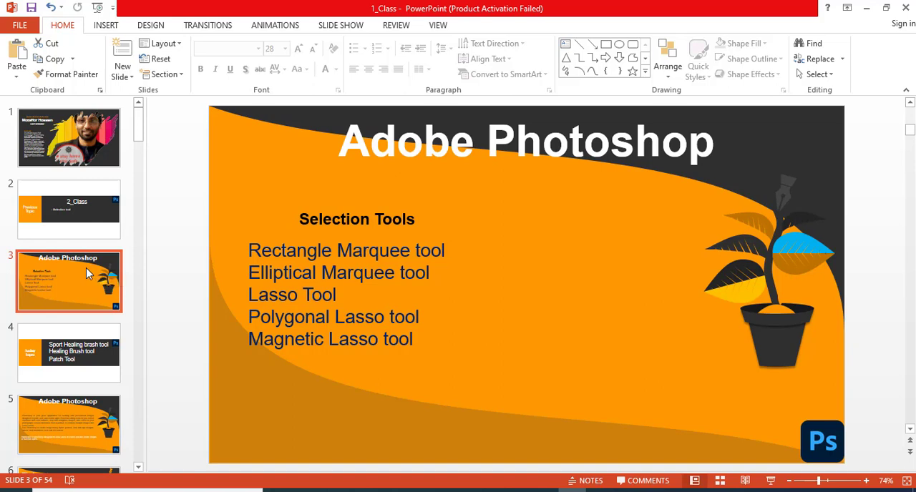
click(98, 372)
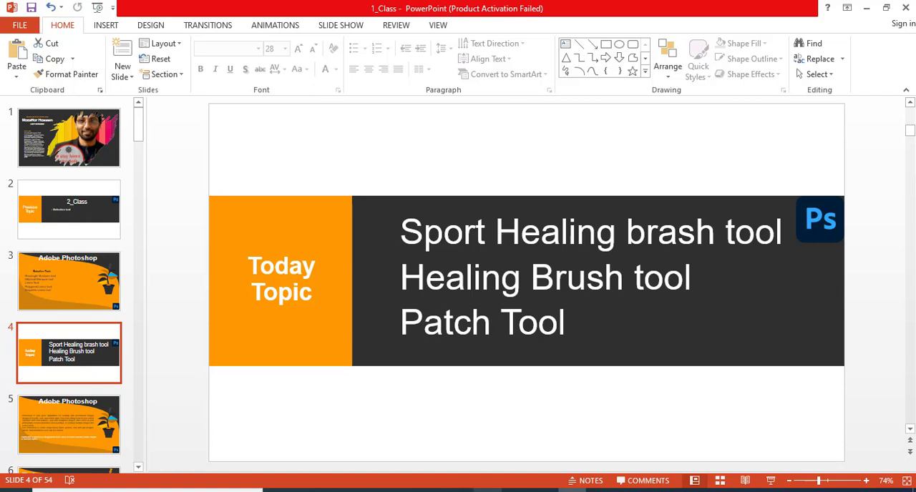
click(544, 491)
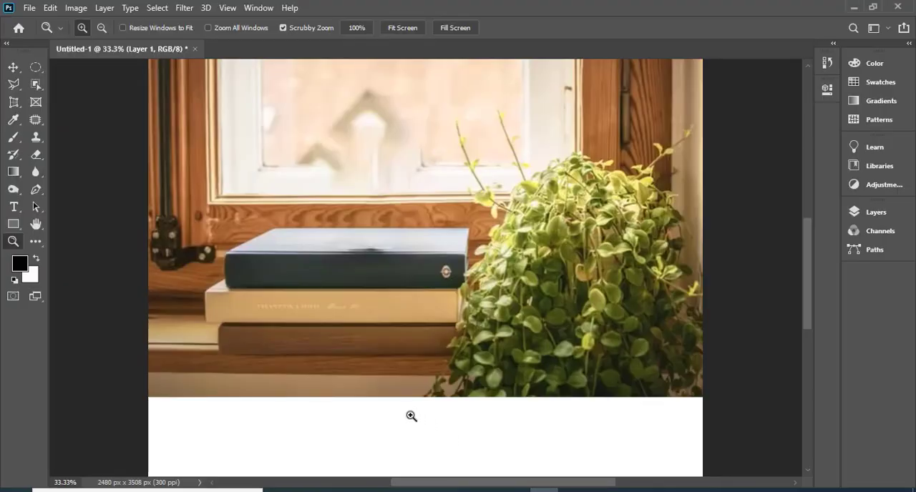
- Undo the edits back through the dark blue book's lettering removal and the yellow mug's Content-Aware fill
scroll(339, 303, up, 2)
scroll(375, 266, up, 3)
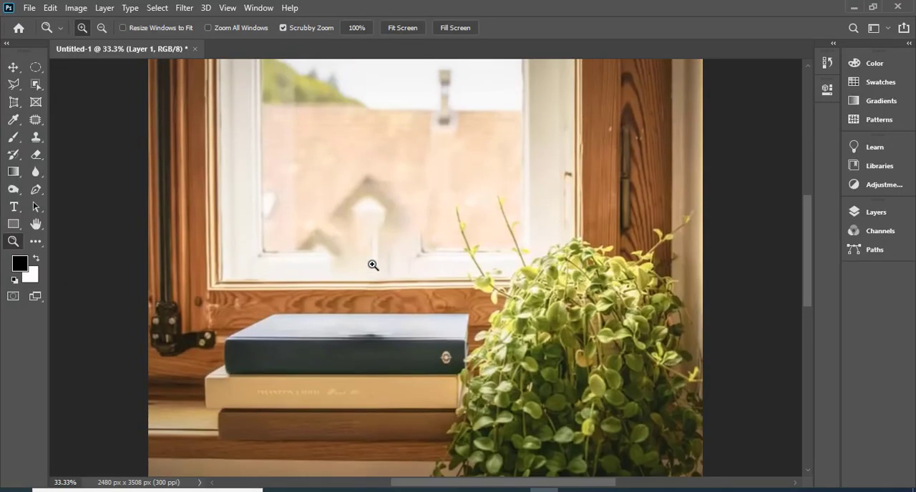
scroll(346, 251, up, 4)
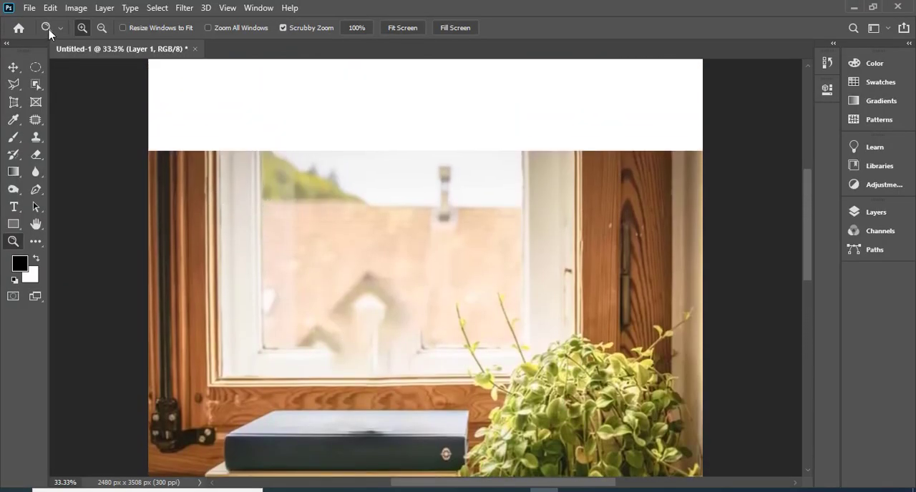
key(ctrl+z)
key(ctrl+z)
key(ctrl+z)
key(ctrl+z)
key(ctrl+z)
key(ctrl+z)
key(ctrl+z)
key(ctrl+z)
key(ctrl+z)
key(ctrl+z)
key(ctrl+z)
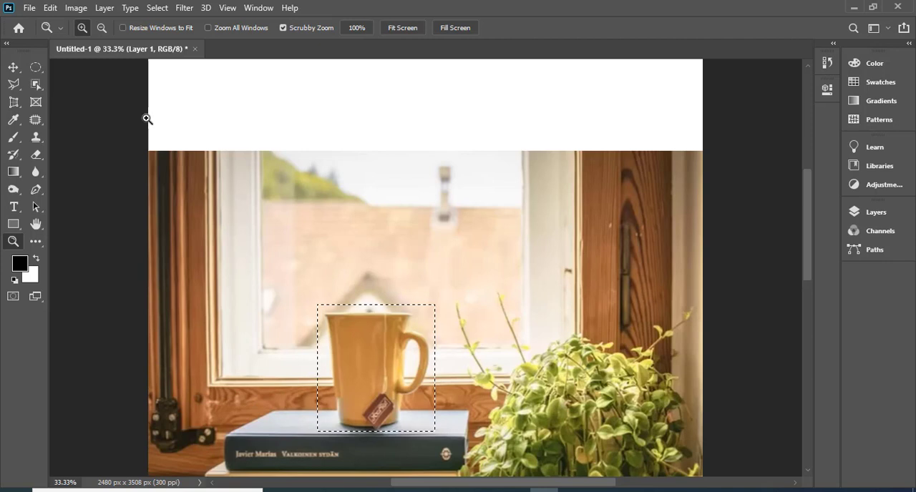
- Clear the rectangular selection, outline the yellow mug with the Patch tool, patch it from the window area near the chimney, and deselect
key(ctrl+z)
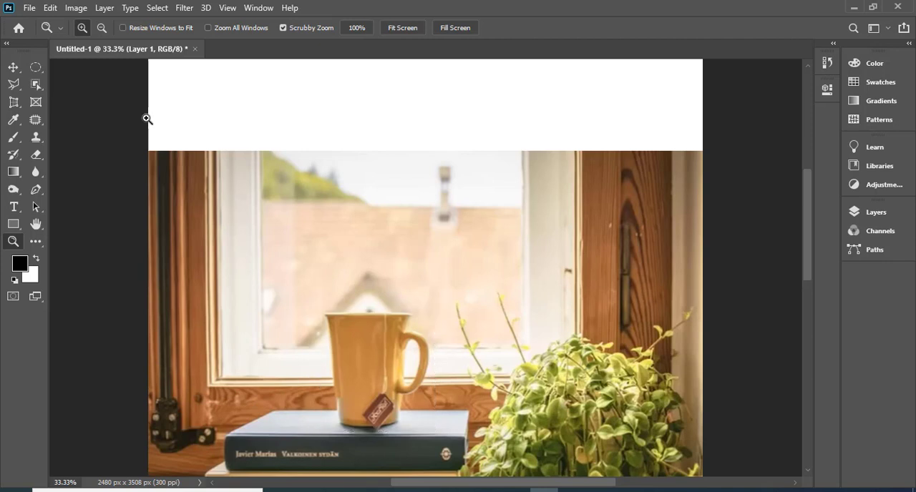
click(36, 120)
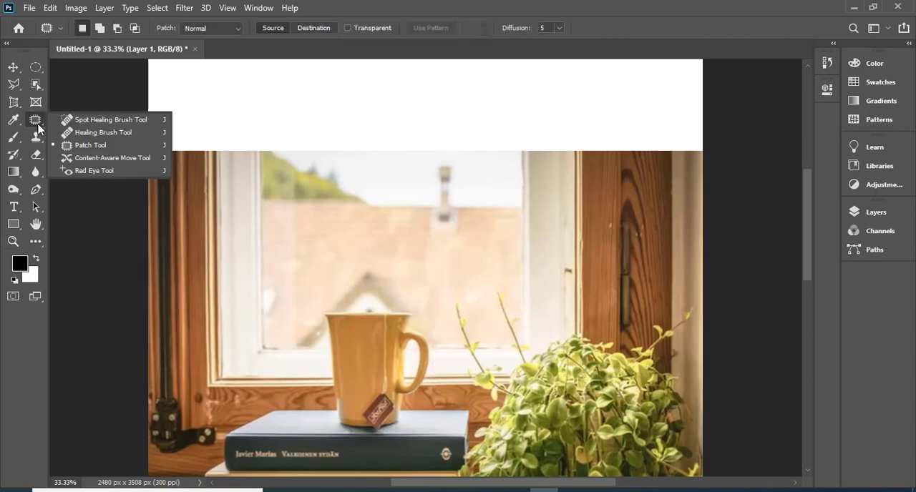
click(76, 147)
scroll(251, 215, down, 3)
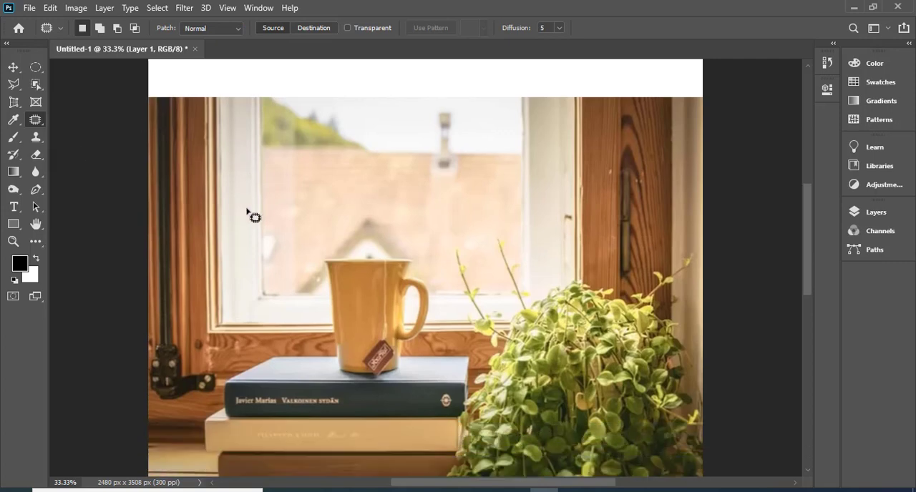
mouse_move(319, 219)
mouse_down()
mouse_move(397, 215)
mouse_move(428, 236)
mouse_move(436, 287)
mouse_move(408, 347)
mouse_move(361, 349)
mouse_move(324, 334)
mouse_move(320, 221)
mouse_up()
mouse_move(351, 303)
mouse_down()
mouse_move(358, 292)
mouse_move(323, 197)
mouse_move(231, 193)
mouse_move(205, 218)
mouse_move(258, 184)
mouse_move(417, 199)
mouse_move(442, 184)
mouse_move(440, 149)
mouse_move(446, 181)
mouse_up()
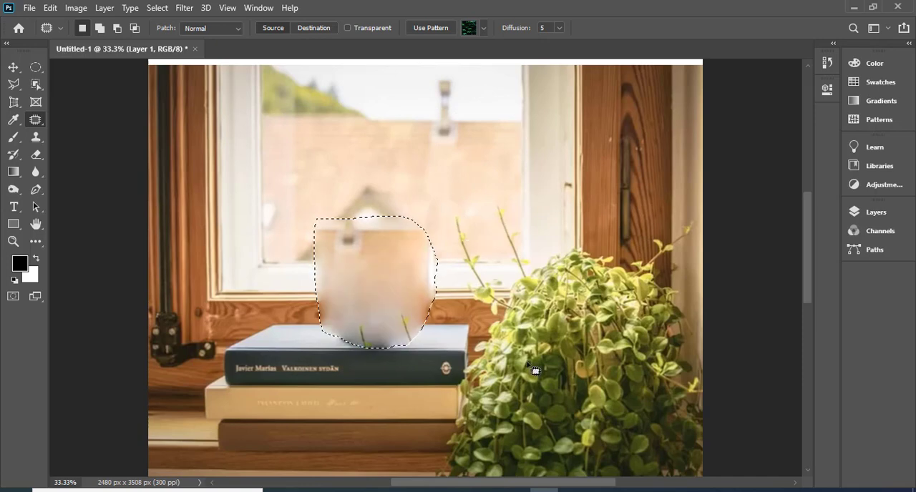
key(ctrl+d)
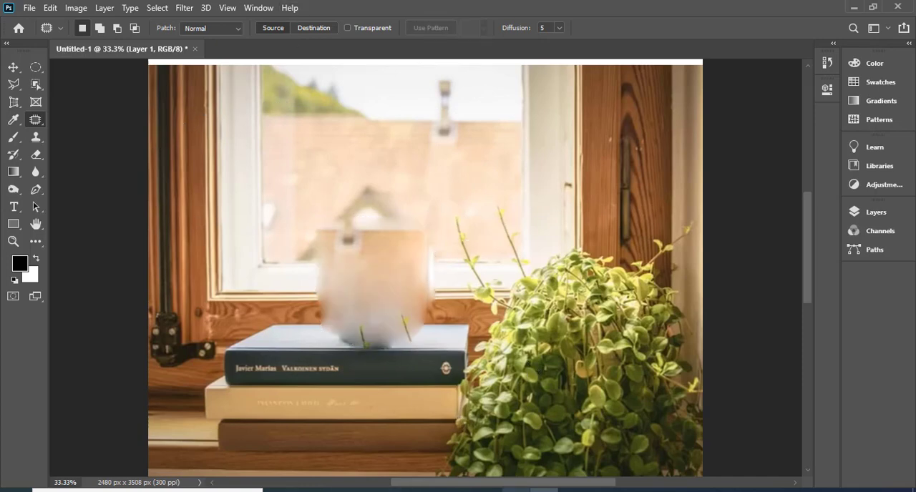
- Switch to Chrome, open a new tab and search Google for "ship field"
click(487, 490)
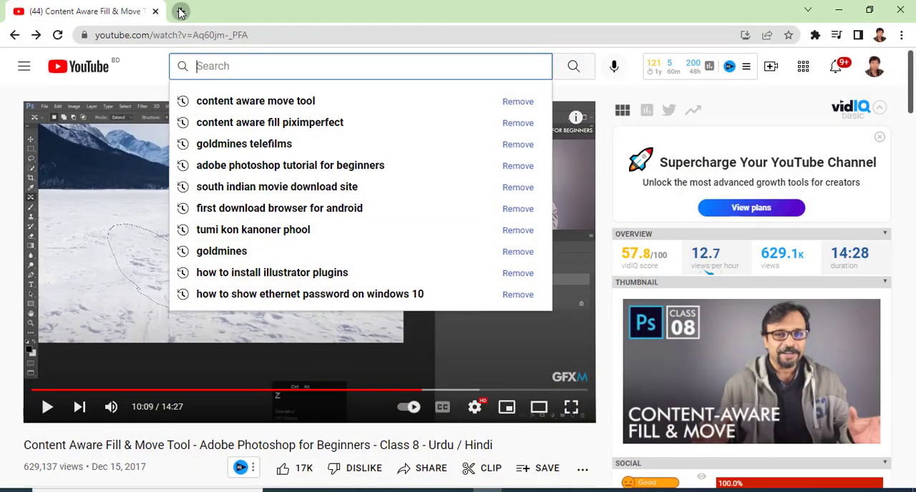
click(181, 11)
click(359, 284)
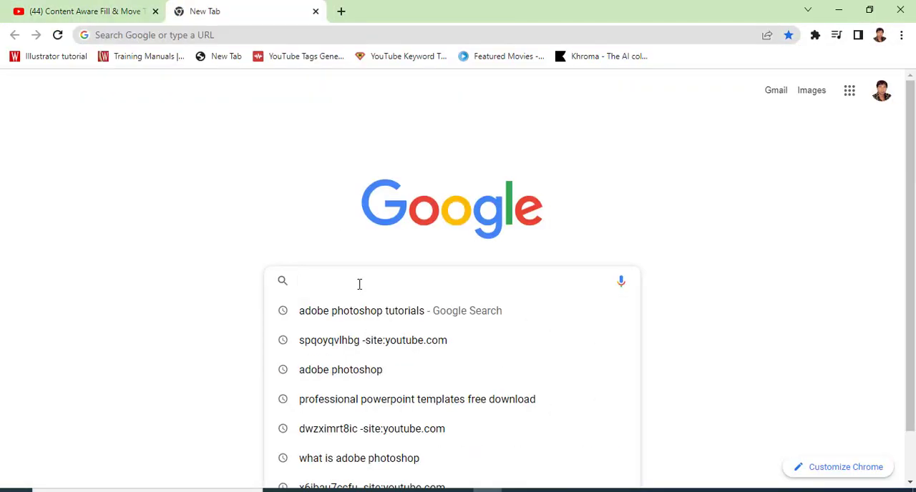
text(ship )
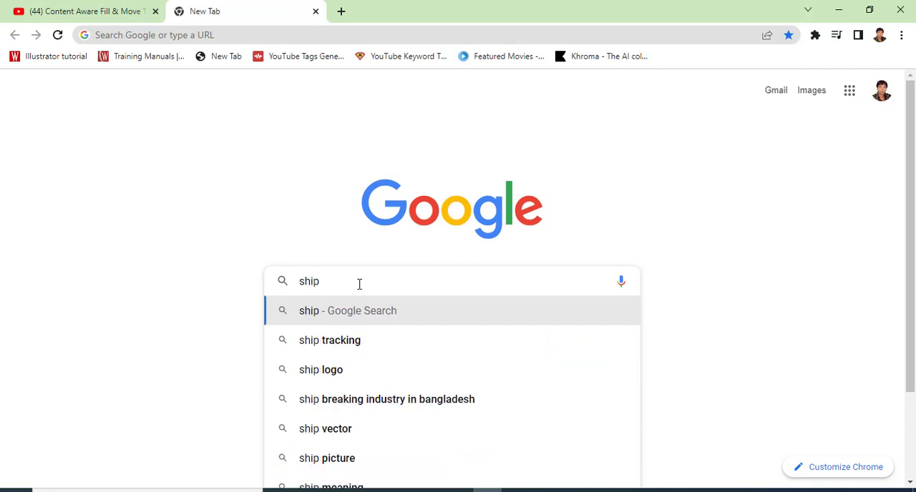
text(fi)
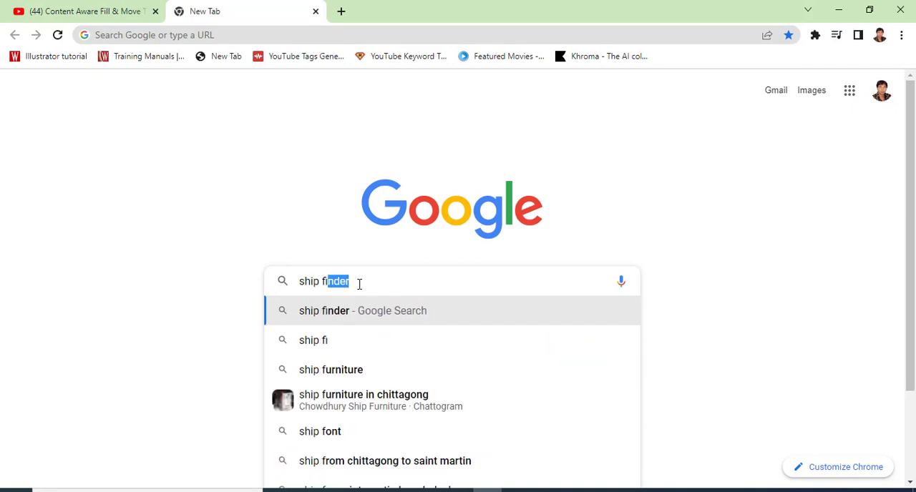
text(eld)
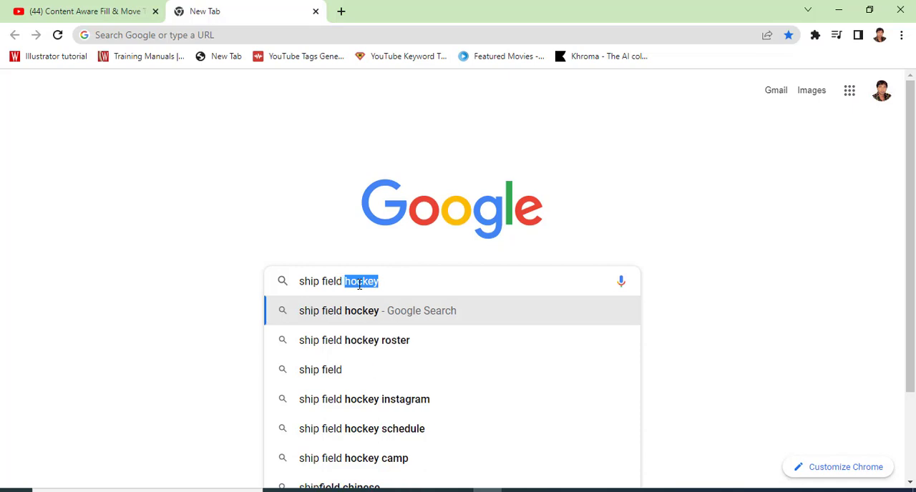
key(BackSpace)
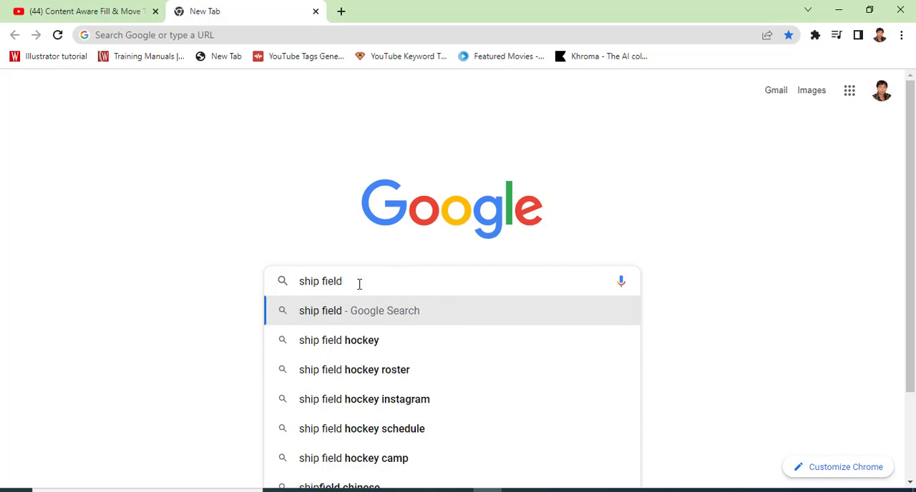
key(Return)
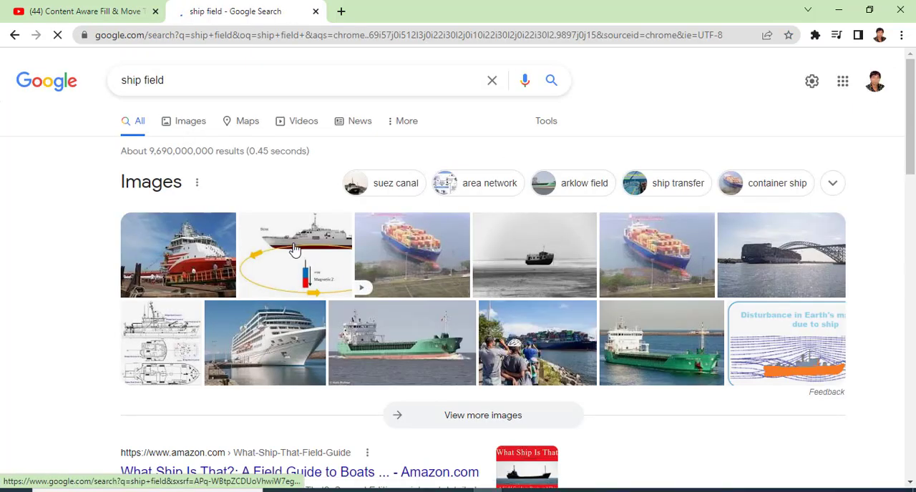
- Show the image results for "ship field" and look through them for a suitable photo
click(190, 133)
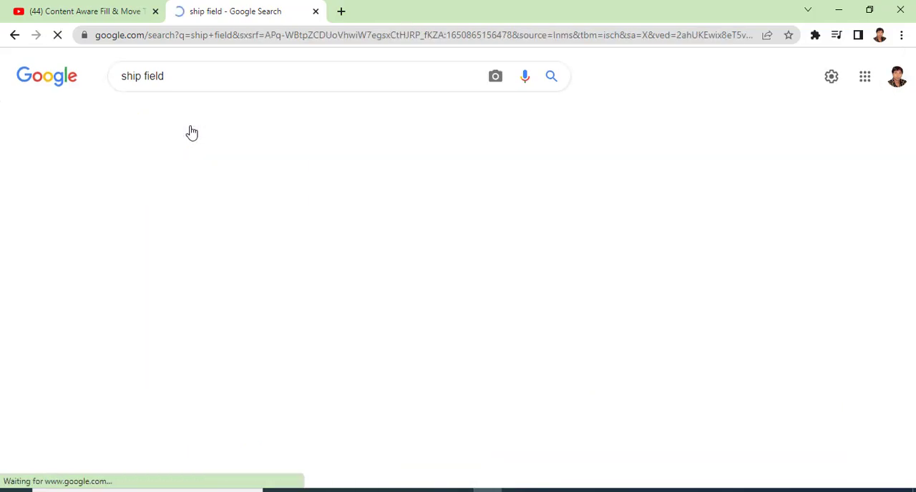
scroll(237, 198, down, 5)
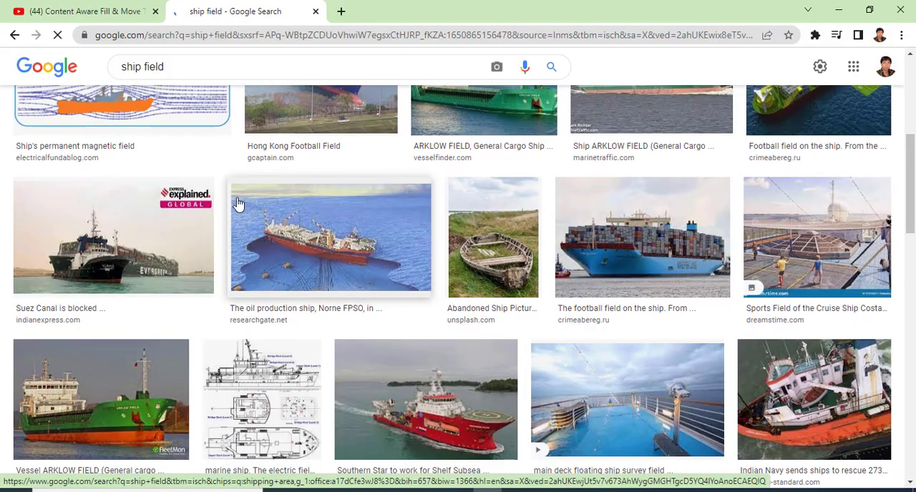
scroll(238, 203, up, 5)
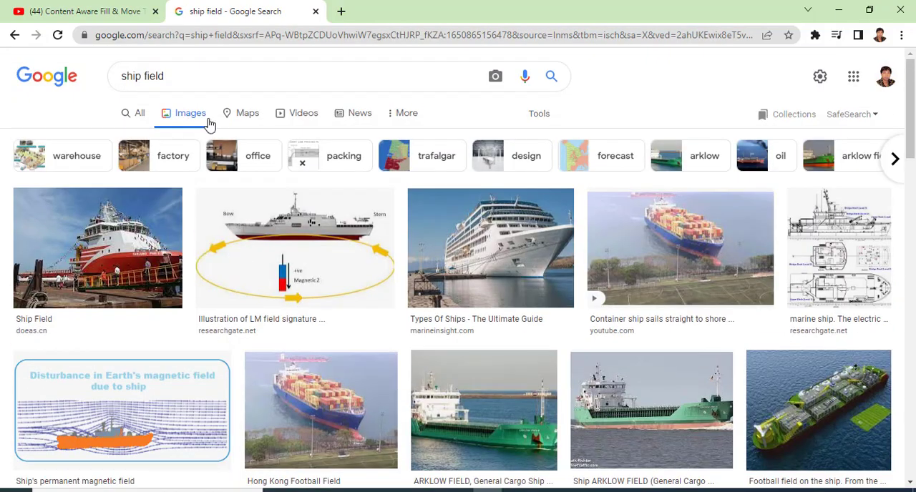
- Replace the image search query with "natural picture" and run the search
click(143, 76)
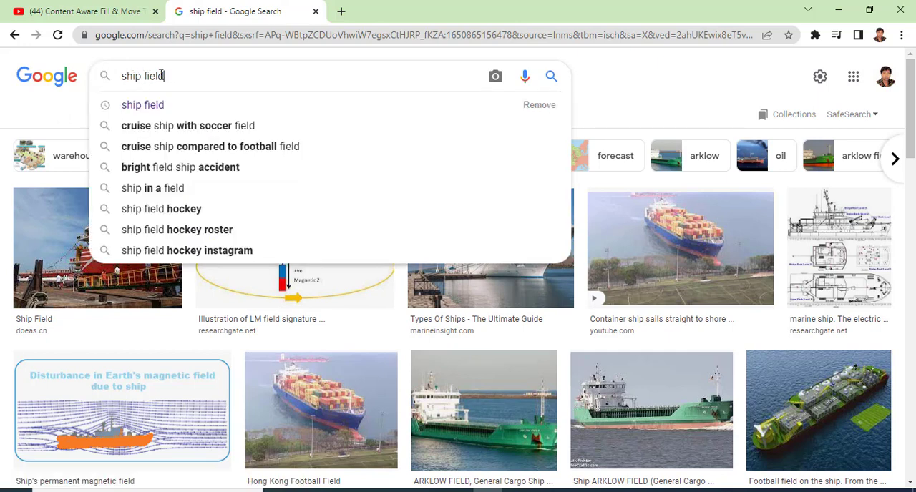
drag(163, 76, 82, 86)
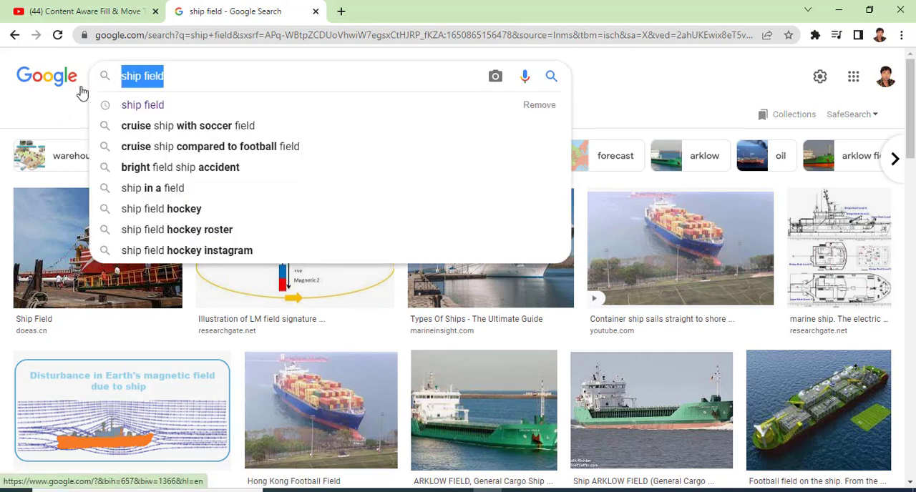
text(nat)
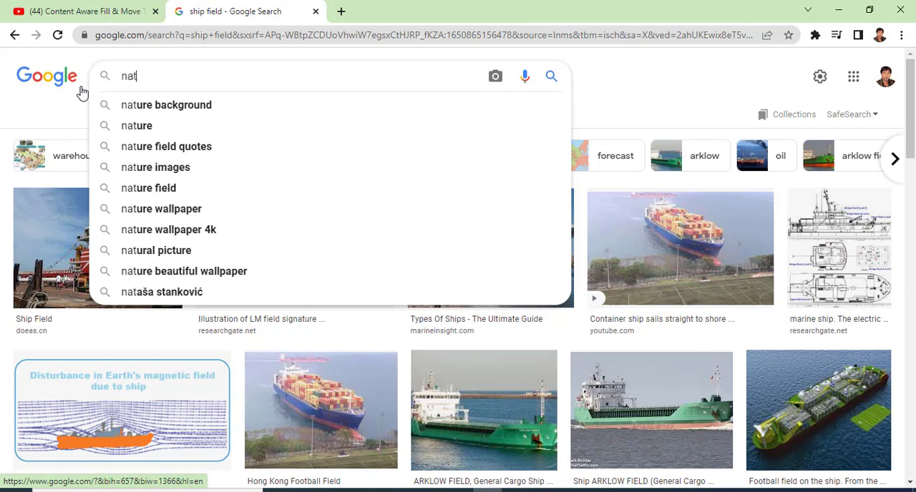
text(ural )
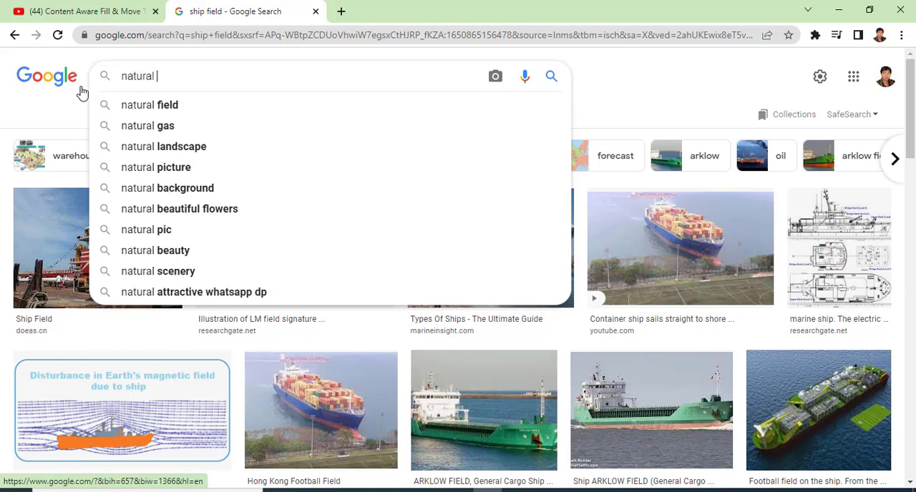
text(pic)
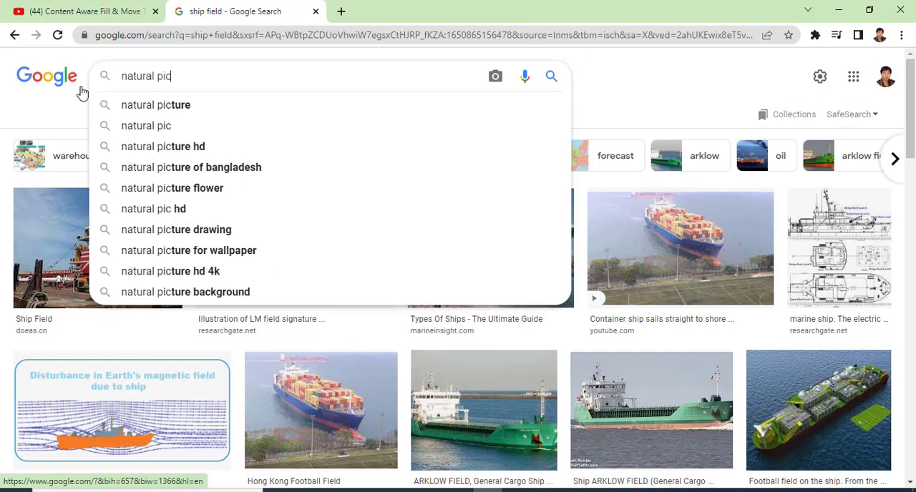
click(179, 106)
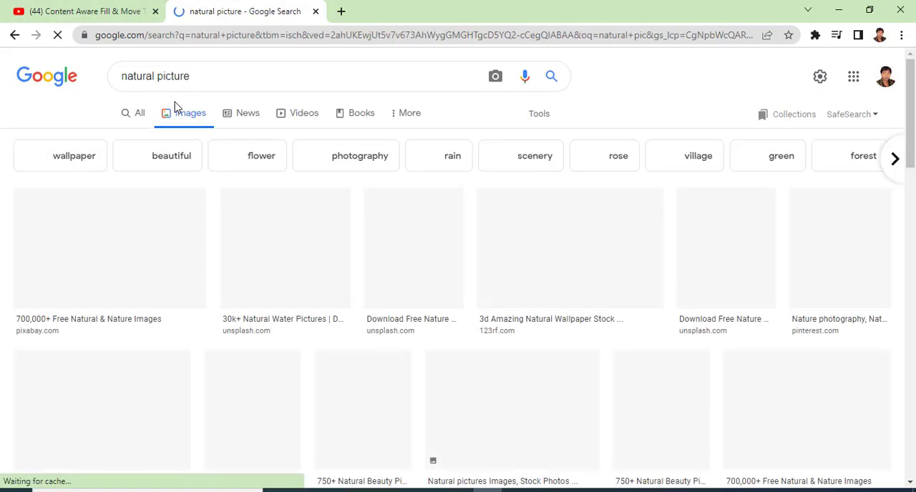
- Browse the natural picture results and open the preview of the green globe held in two hands with a butterfly
scroll(335, 258, down, 5)
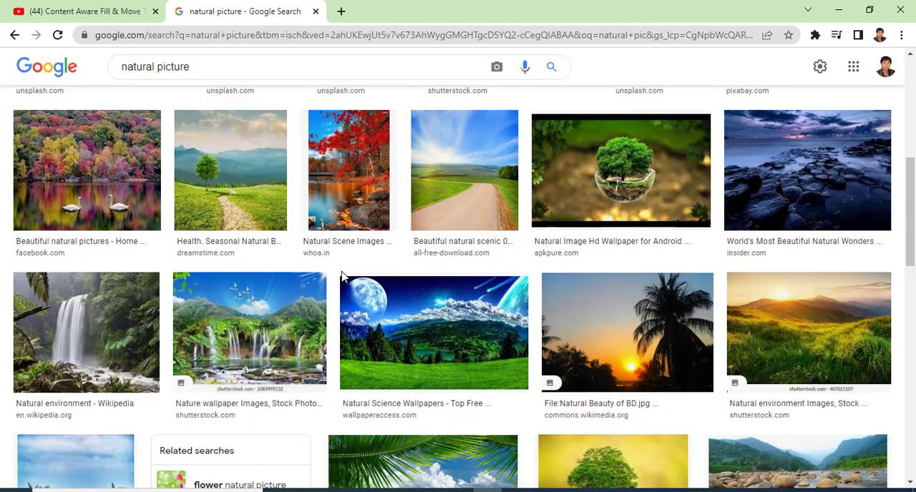
scroll(342, 275, down, 4)
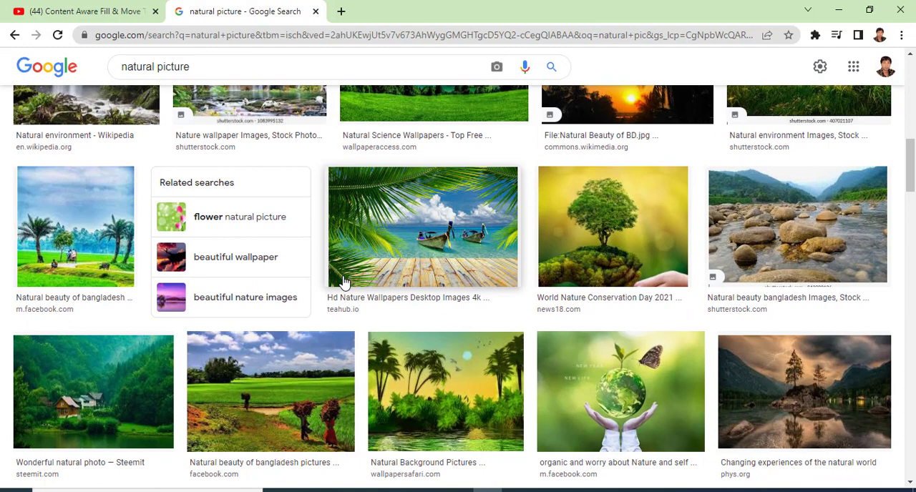
scroll(343, 283, down, 3)
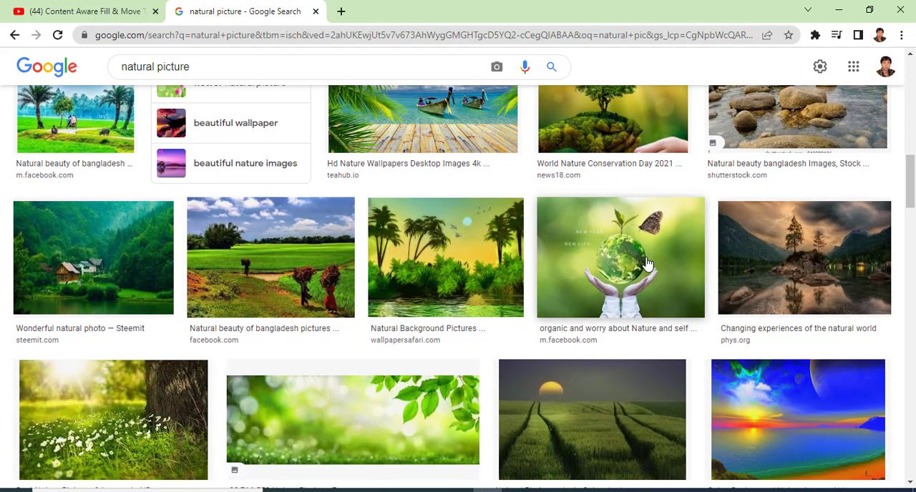
click(648, 265)
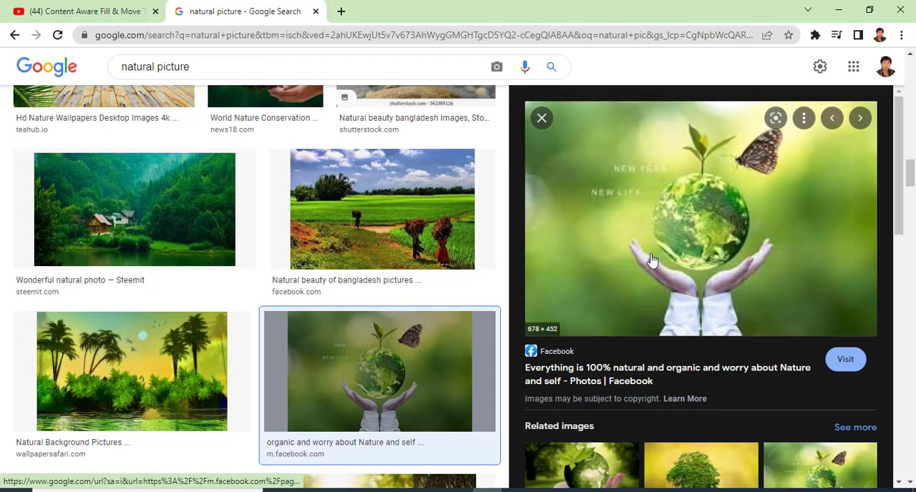
scroll(651, 261, up, 2)
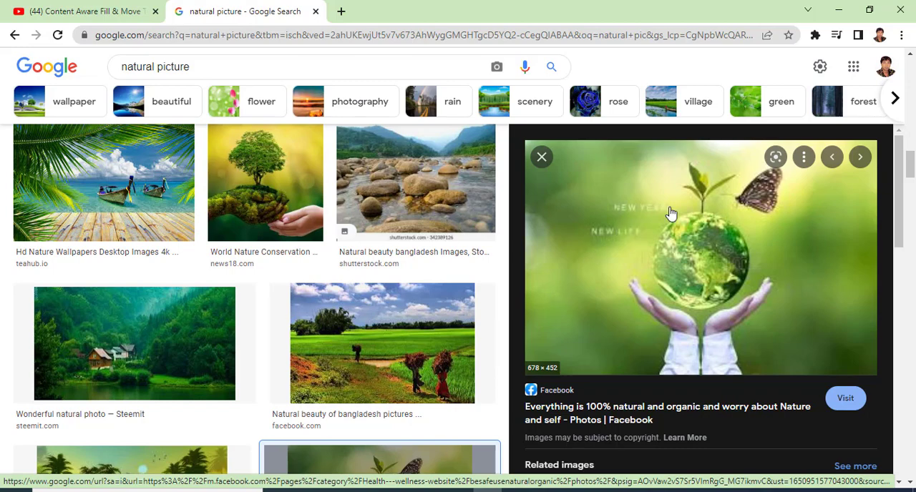
scroll(560, 292, down, 5)
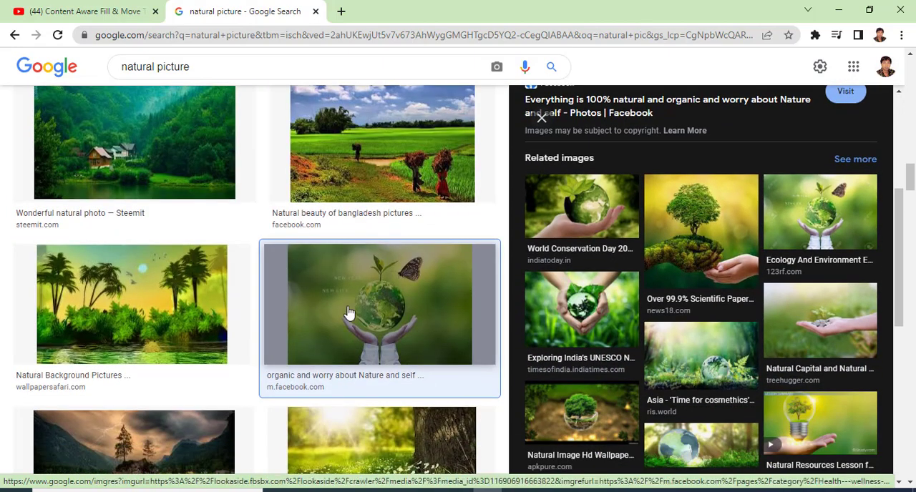
click(360, 302)
scroll(360, 302, up, 1)
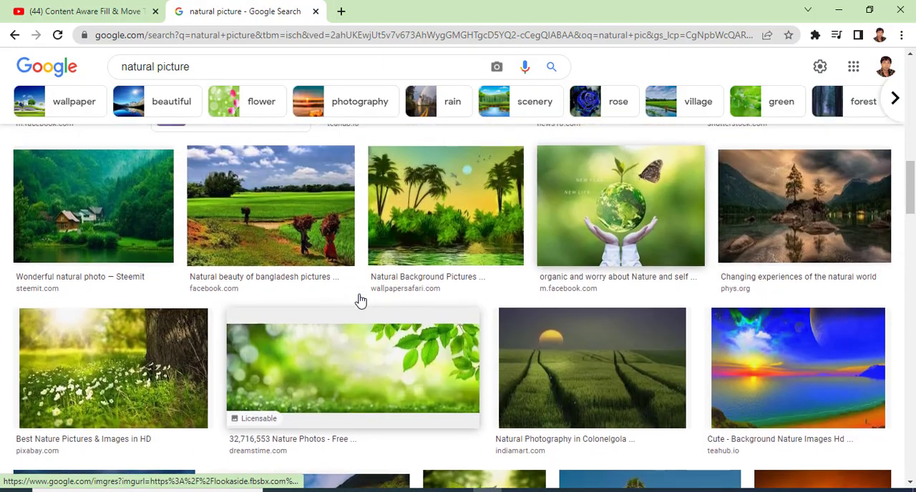
click(600, 207)
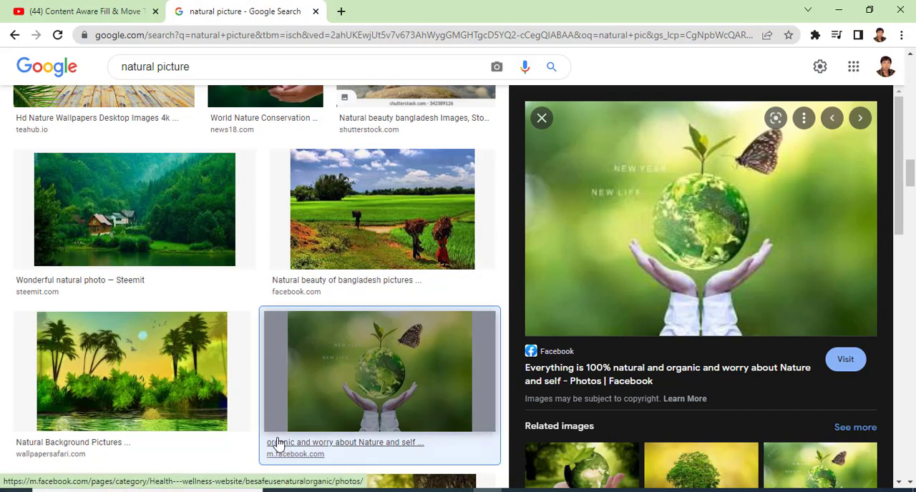
- Capture a rectangular screen snip of the previewed globe image, return to Photoshop and dismiss the snip notification
key(super+shift+s)
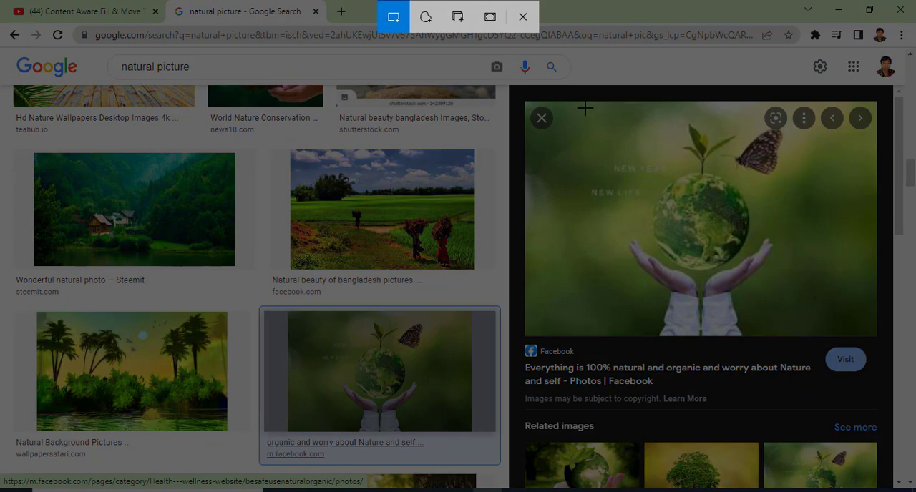
mouse_move(585, 108)
mouse_down()
mouse_move(638, 196)
mouse_move(779, 303)
mouse_move(798, 297)
mouse_up()
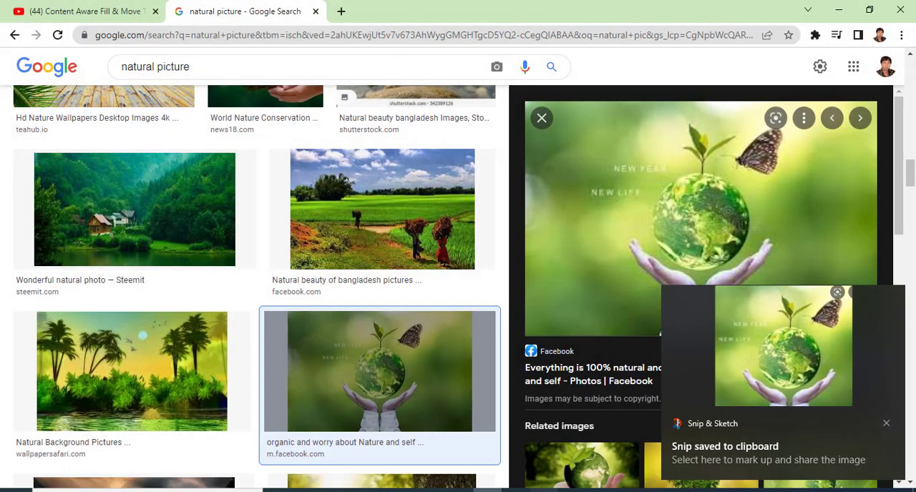
click(544, 491)
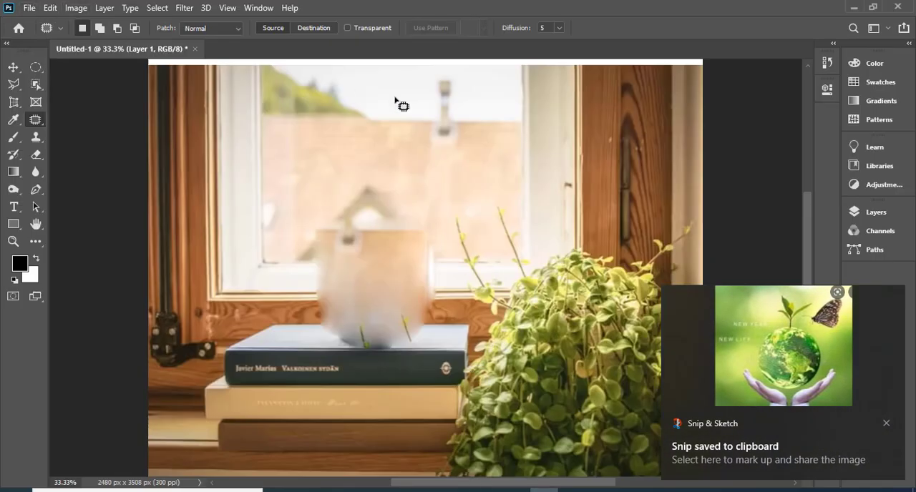
click(886, 424)
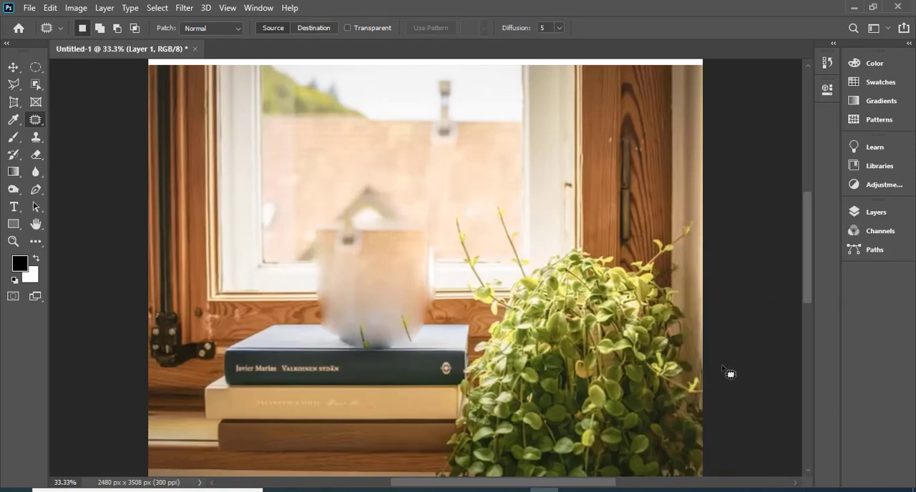
- Delete the layer holding the window and books photo and add a new empty layer above the background
key(F7)
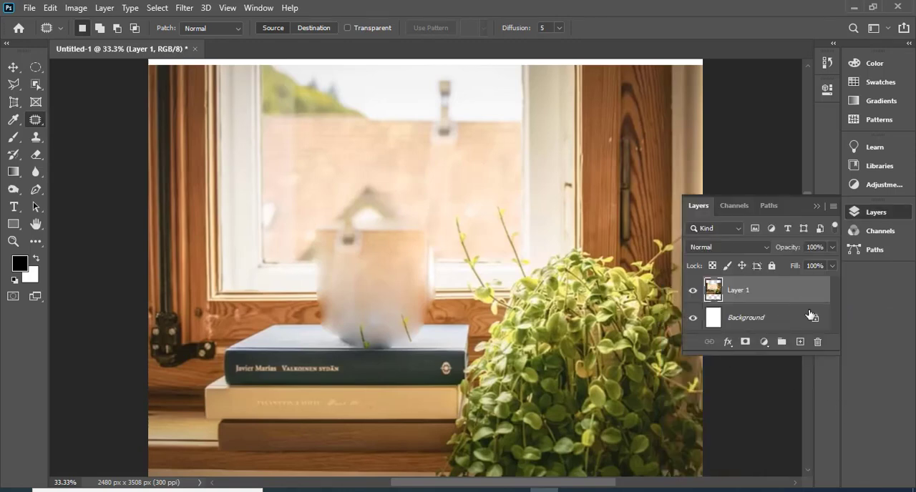
click(818, 342)
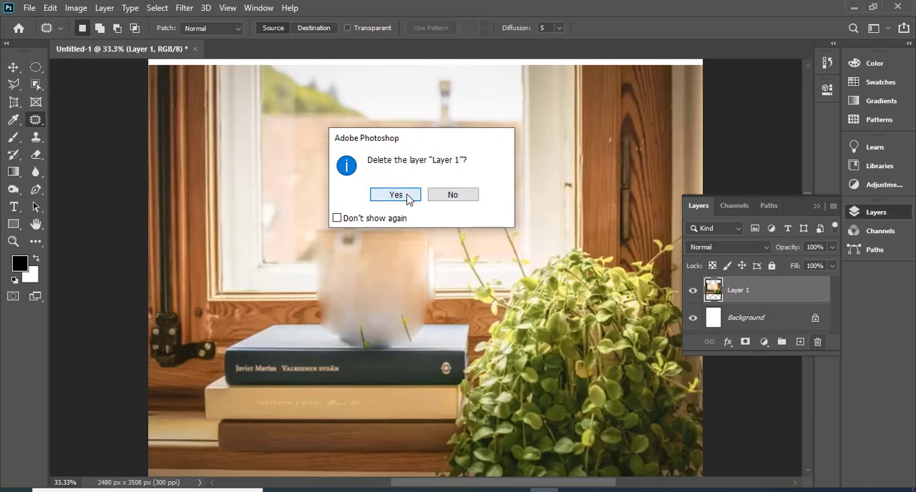
click(396, 195)
click(800, 342)
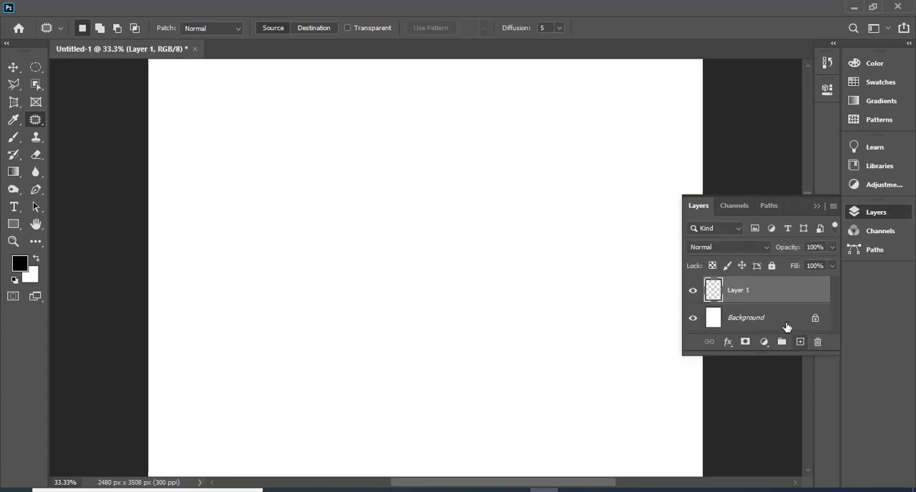
- Paste the snipped globe image and enlarge it from its centre with Free Transform to about half the page width
key(ctrl+v)
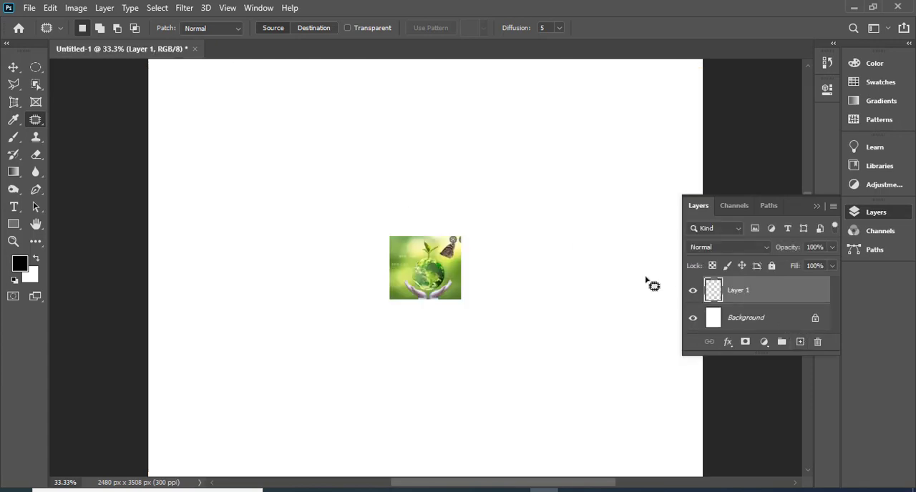
key(t)
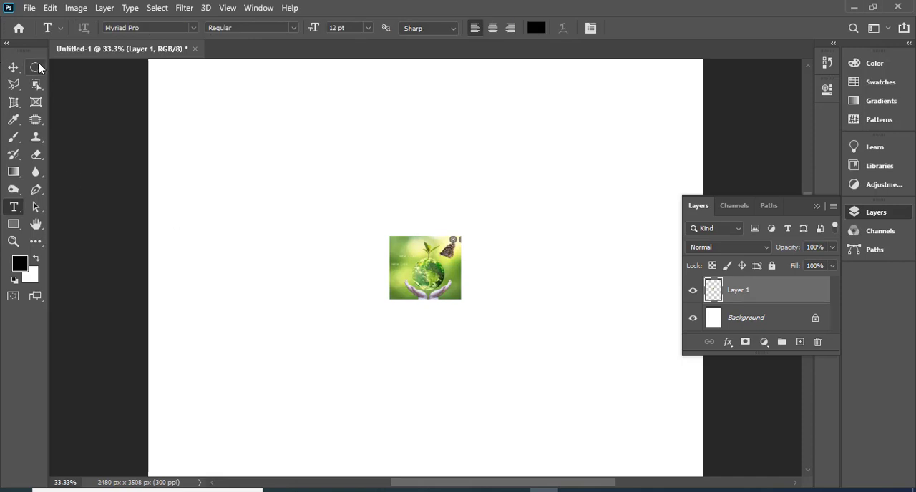
click(13, 67)
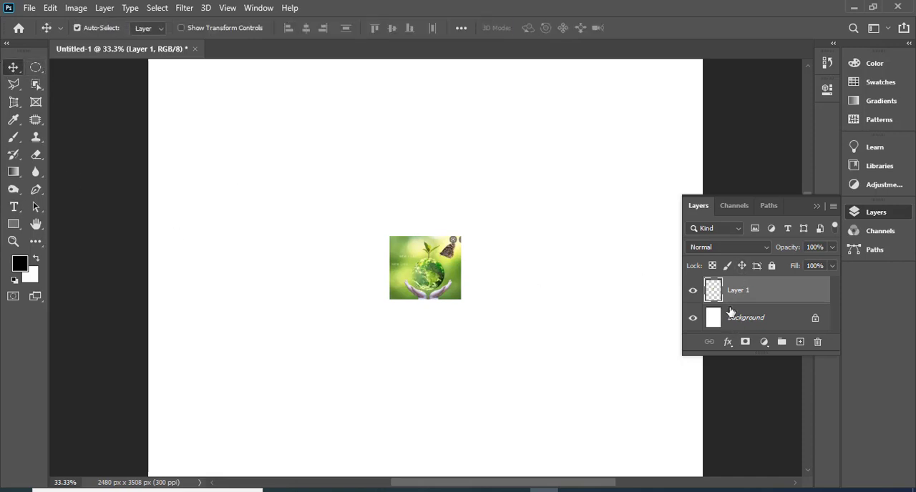
key(ctrl+t)
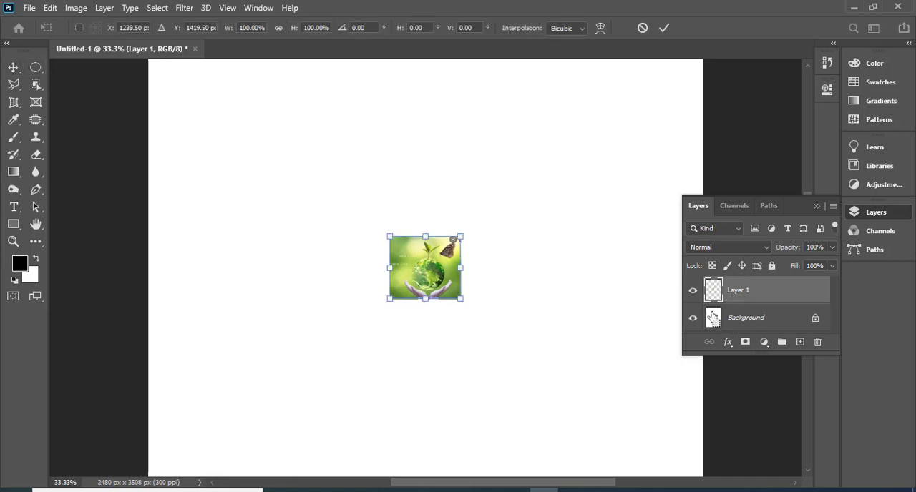
drag(456, 301, 548, 415)
key(Return)
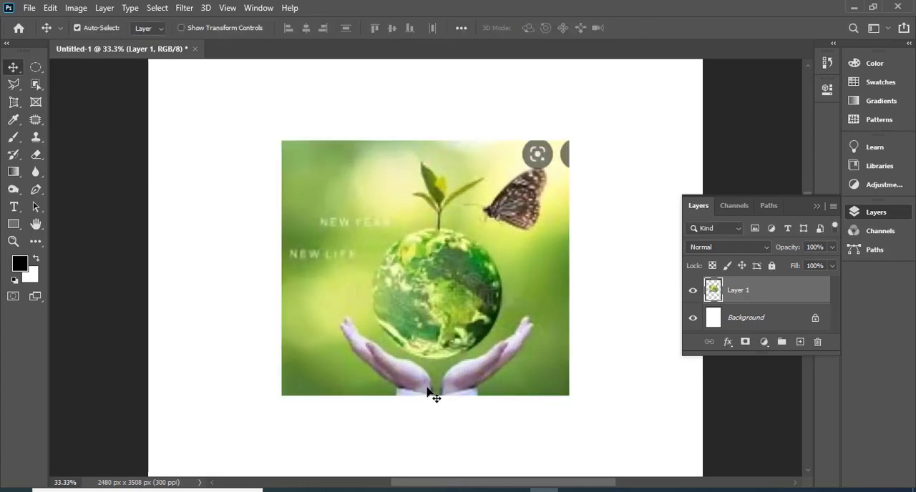
- Remove the butterfly with the Patch tool by sampling the plain green background beside the plant, and deselect
click(39, 121)
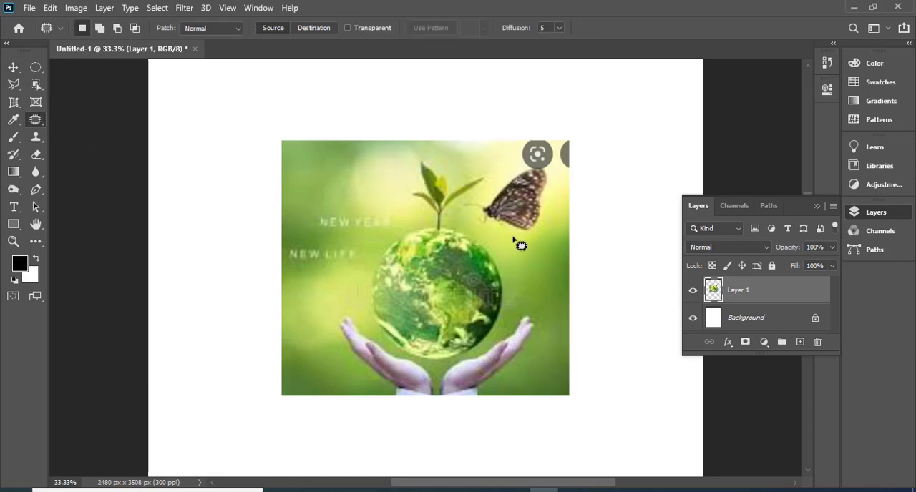
mouse_move(492, 230)
mouse_down()
mouse_move(465, 219)
mouse_move(458, 204)
mouse_move(509, 171)
mouse_move(540, 166)
mouse_move(553, 207)
mouse_move(542, 226)
mouse_move(529, 238)
mouse_move(486, 227)
mouse_move(511, 223)
mouse_move(545, 289)
mouse_move(496, 298)
mouse_move(314, 186)
mouse_move(361, 195)
mouse_up()
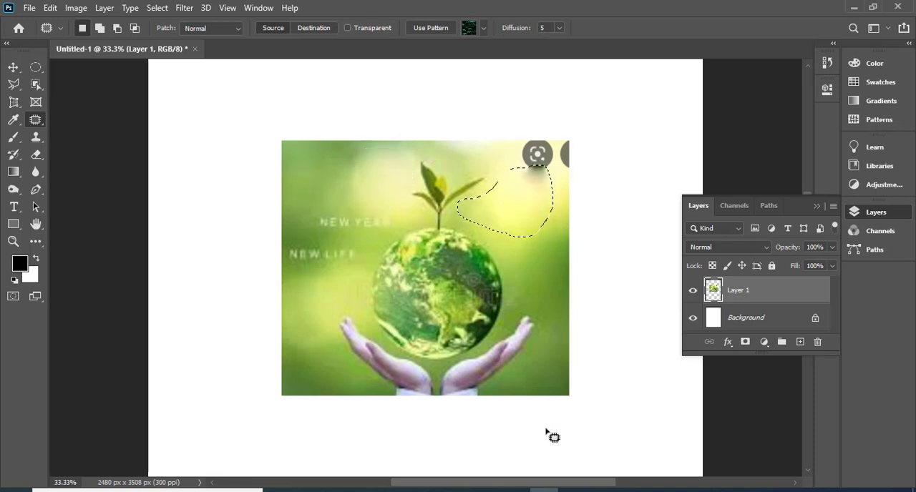
key(ctrl+d)
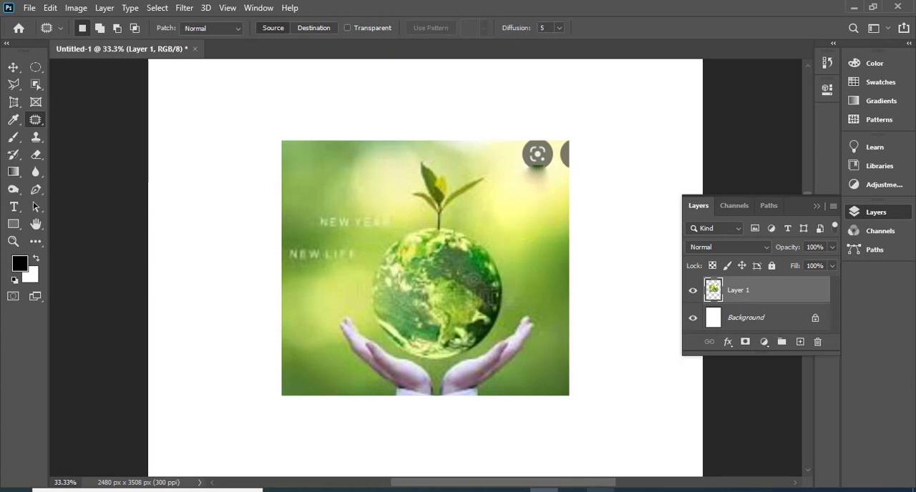
- Switch to Chrome, browse the natural picture results and preview the green field with the low yellow sun
mouse_move(572, 491)
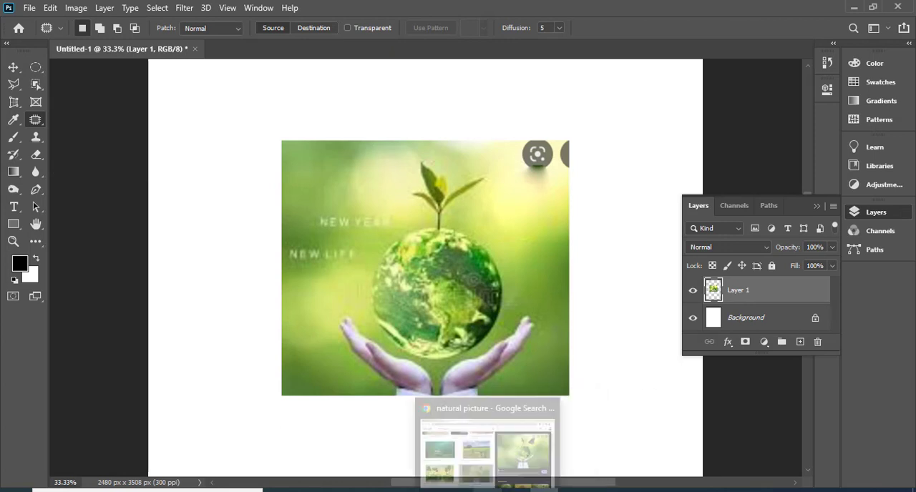
click(479, 490)
scroll(310, 323, up, 2)
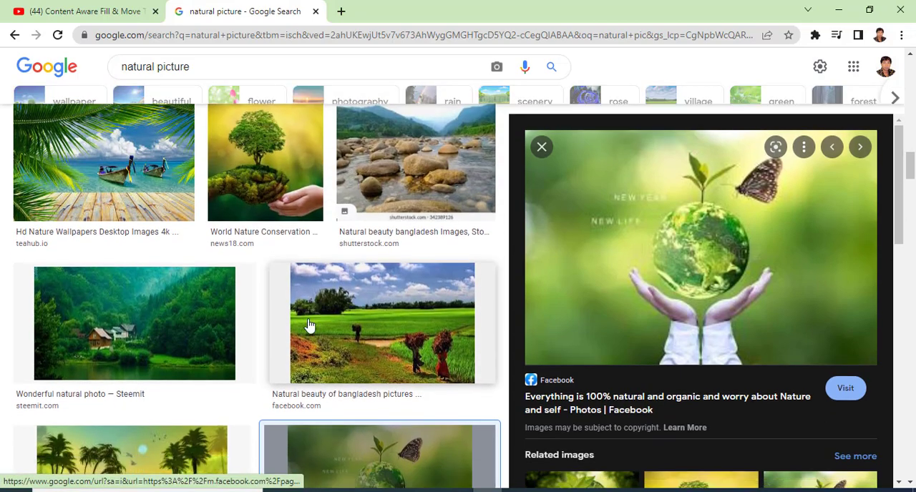
scroll(299, 345, down, 4)
scroll(290, 349, down, 4)
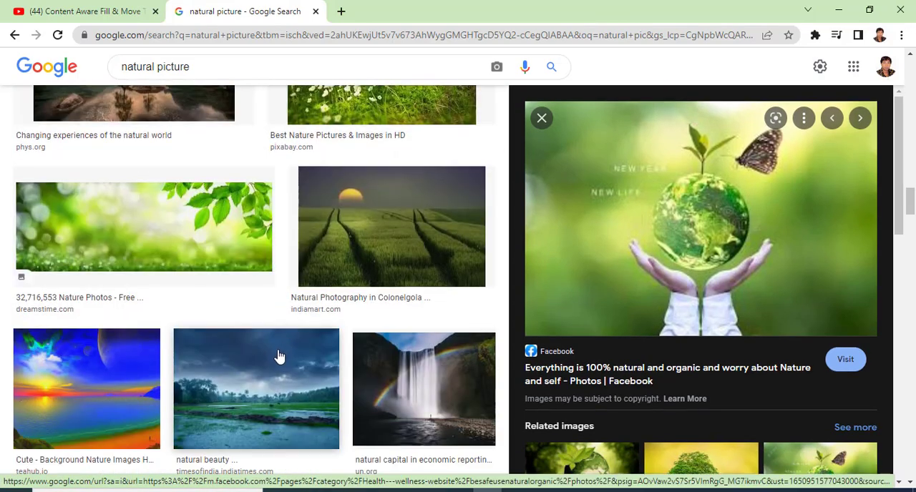
click(401, 244)
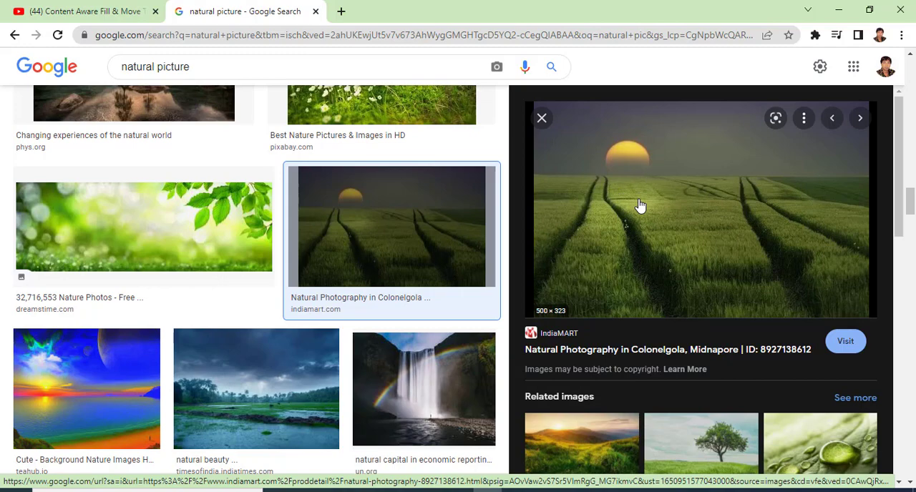
- Change the image search query to "acne picture" and run the search
scroll(460, 154, up, 3)
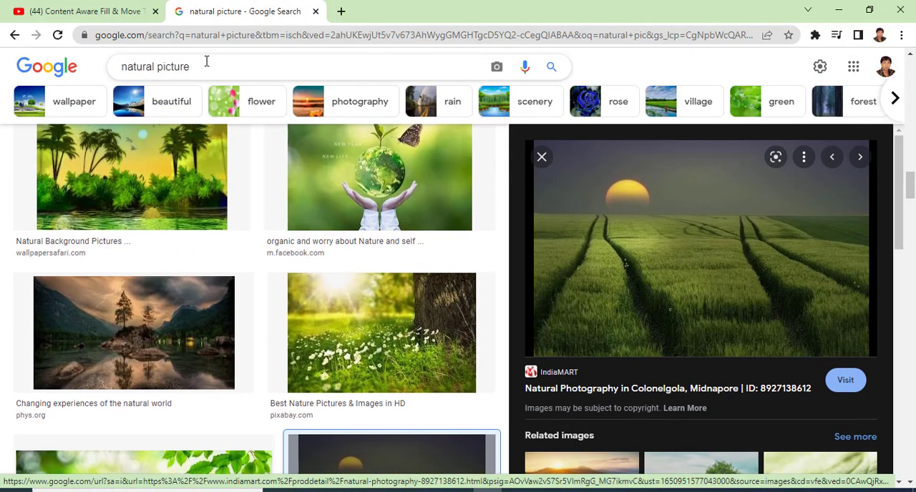
double_click(157, 69)
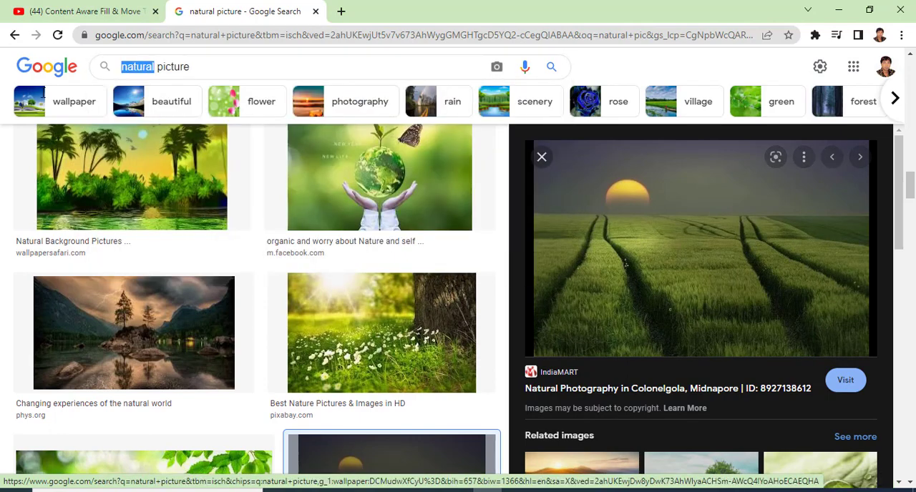
text(a)
text(c)
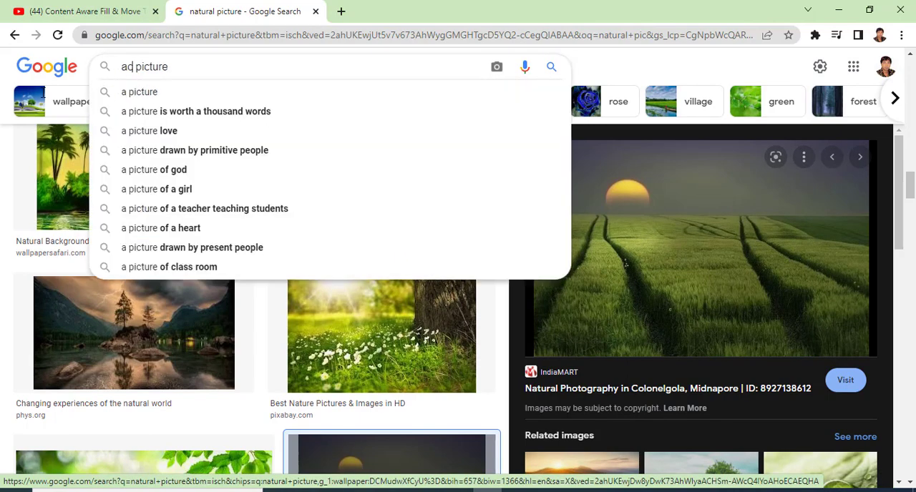
key(BackSpace)
text(cne)
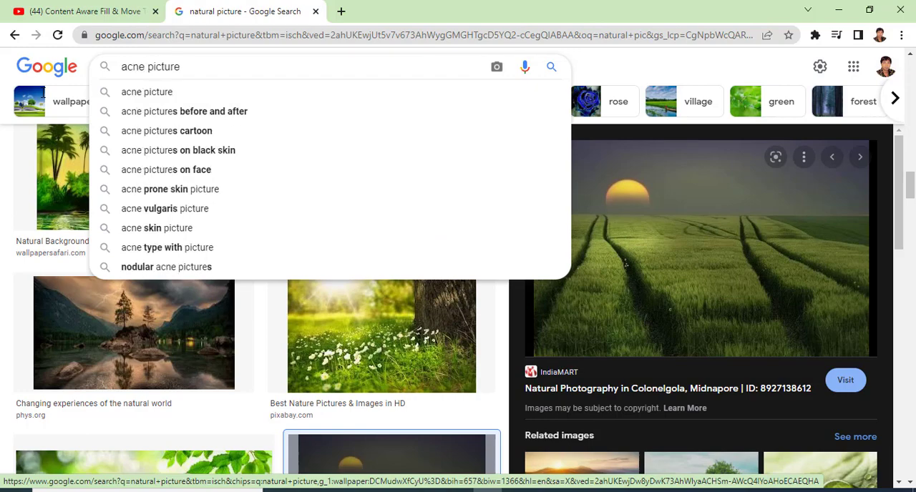
click(185, 101)
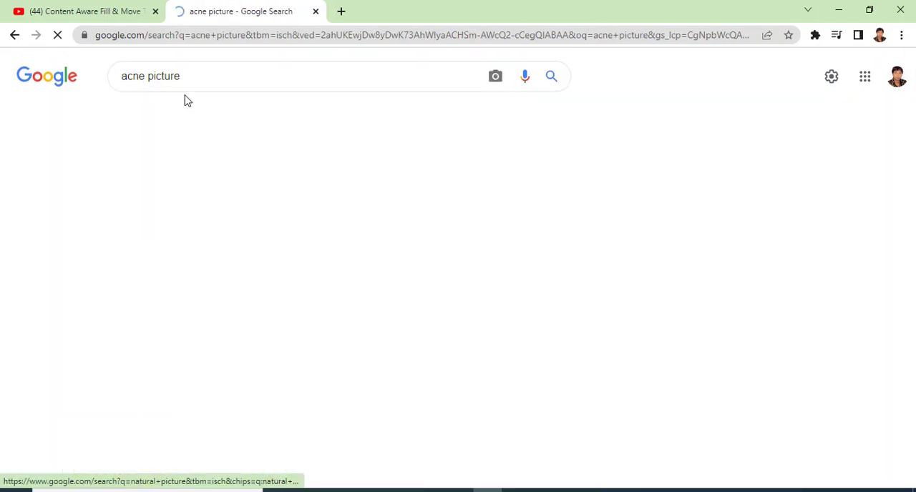
- Browse the acne results, preview the close-up of a pimple beside the lips, copy that image and return to Photoshop
scroll(313, 329, down, 4)
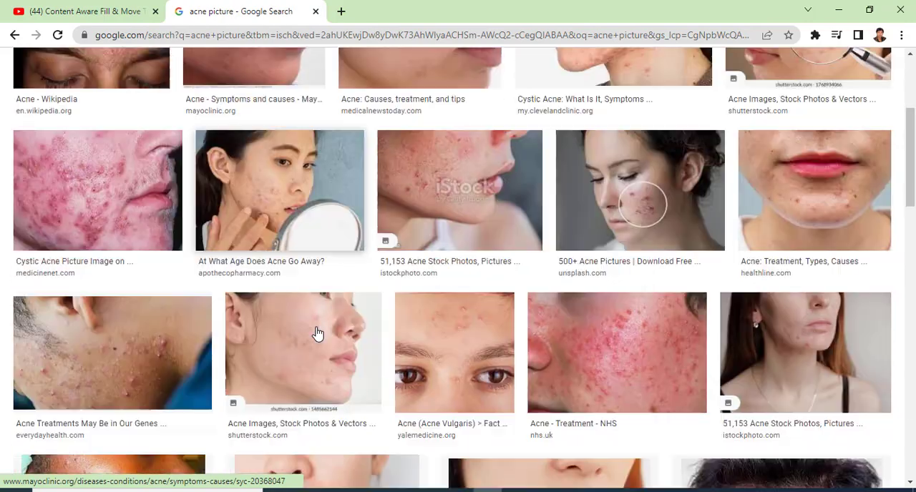
scroll(374, 419, down, 3)
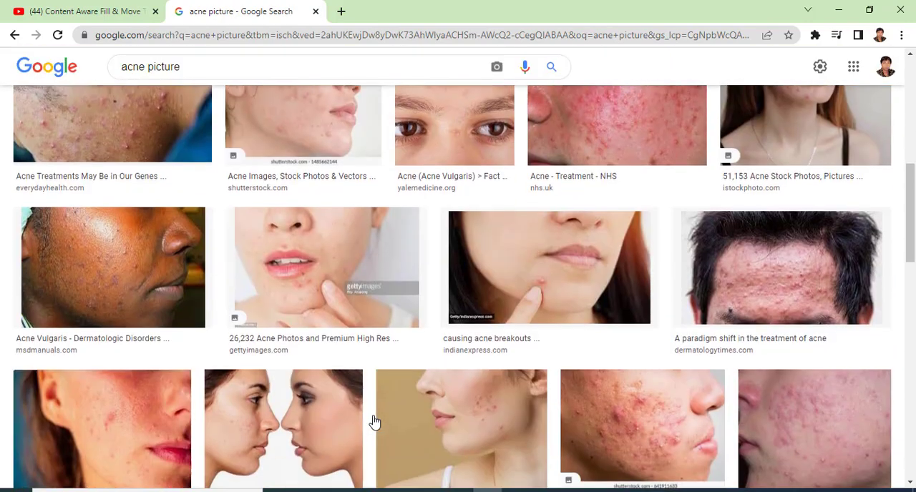
scroll(373, 427, down, 4)
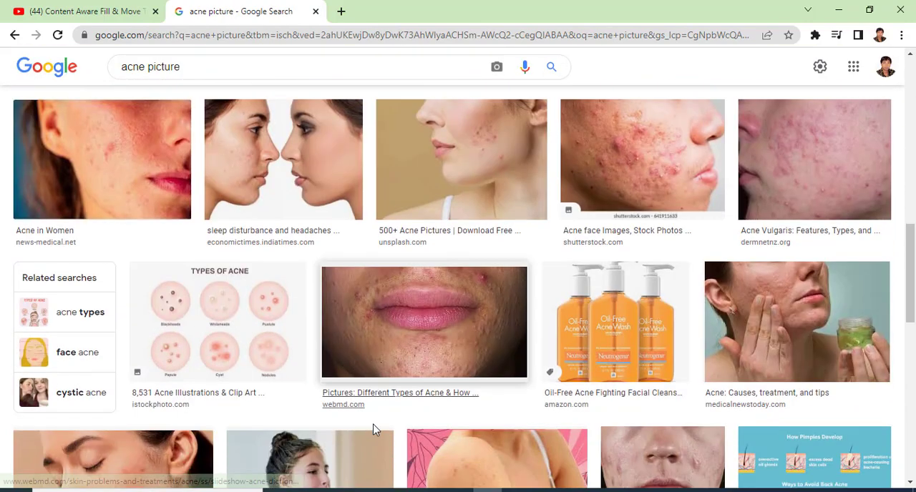
scroll(373, 429, down, 5)
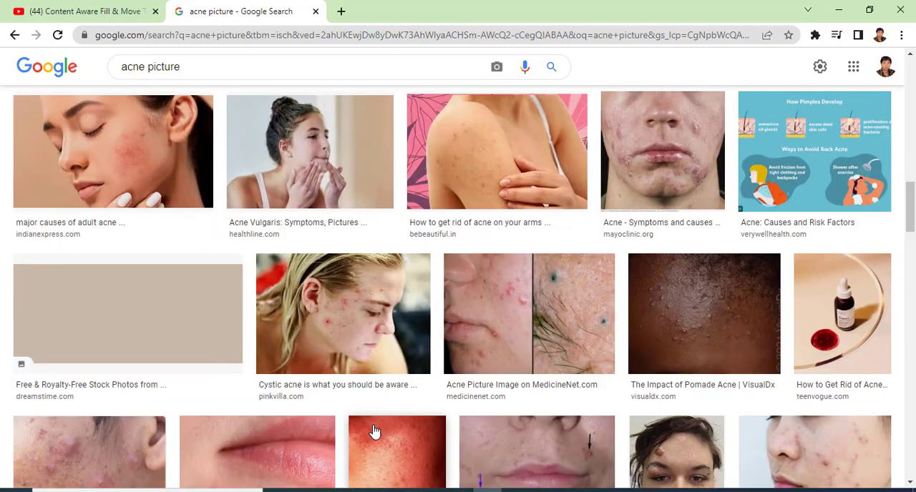
scroll(372, 430, down, 4)
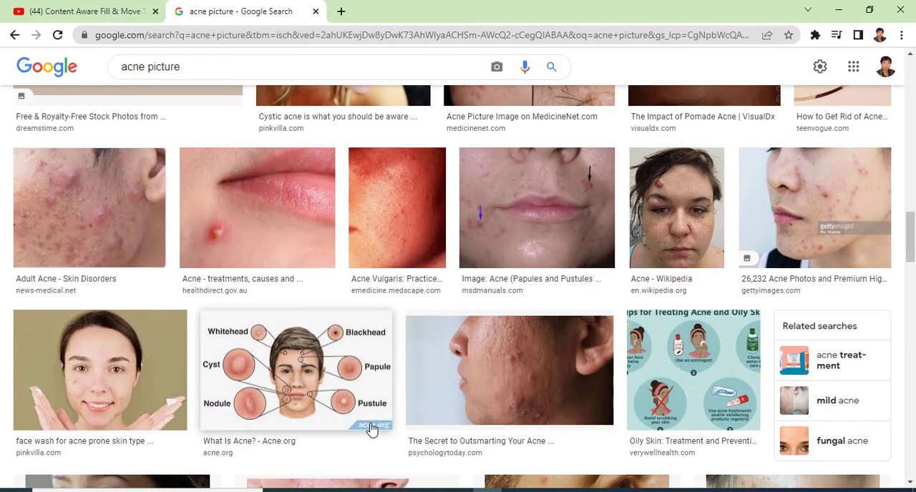
click(300, 225)
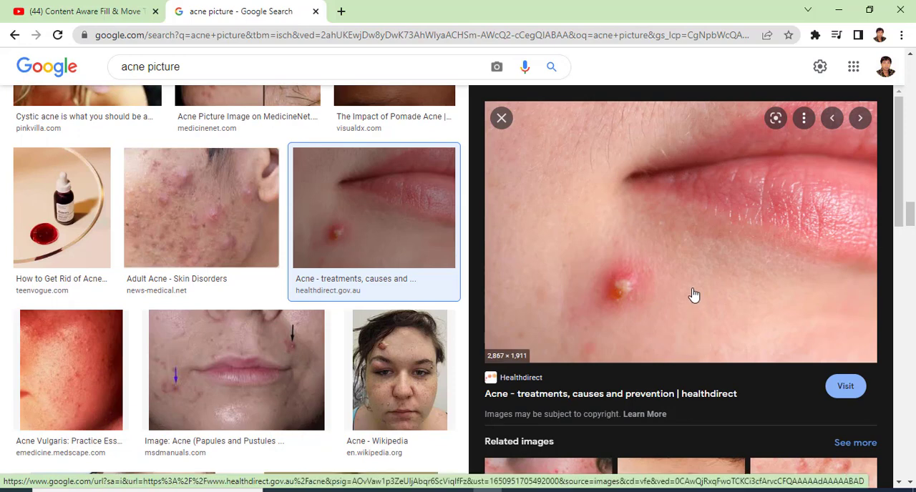
right_click(658, 215)
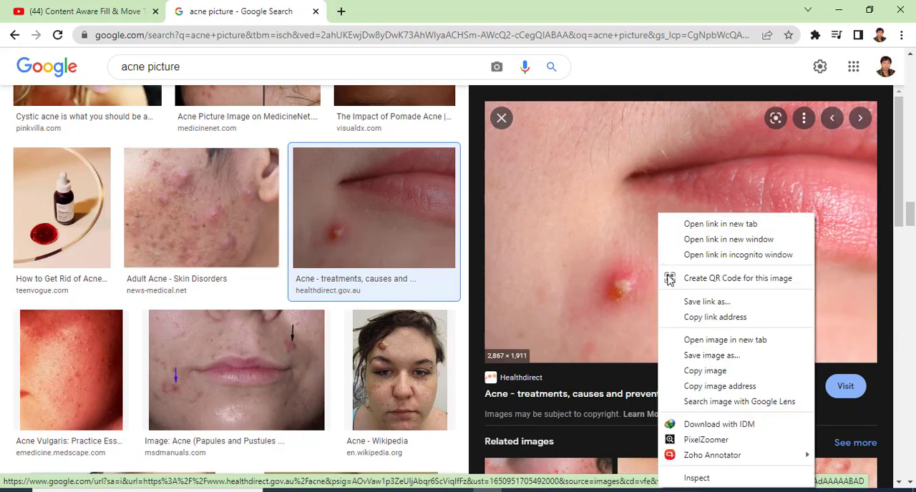
click(724, 374)
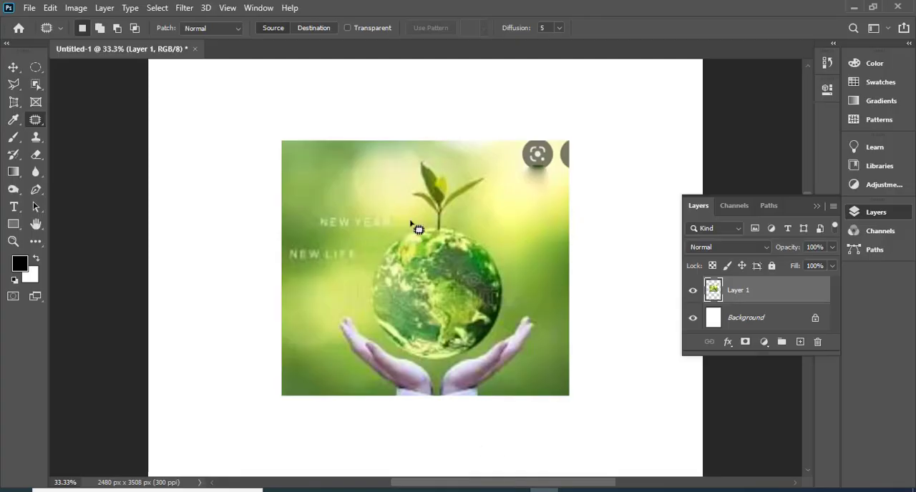
- Delete the globe image layer and paste the copied pimple close-up in its place
click(817, 342)
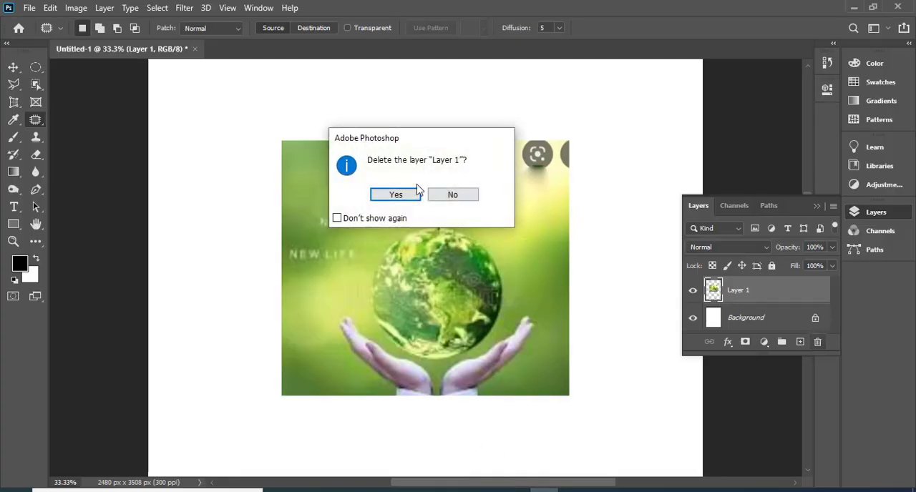
click(396, 198)
key(ctrl+v)
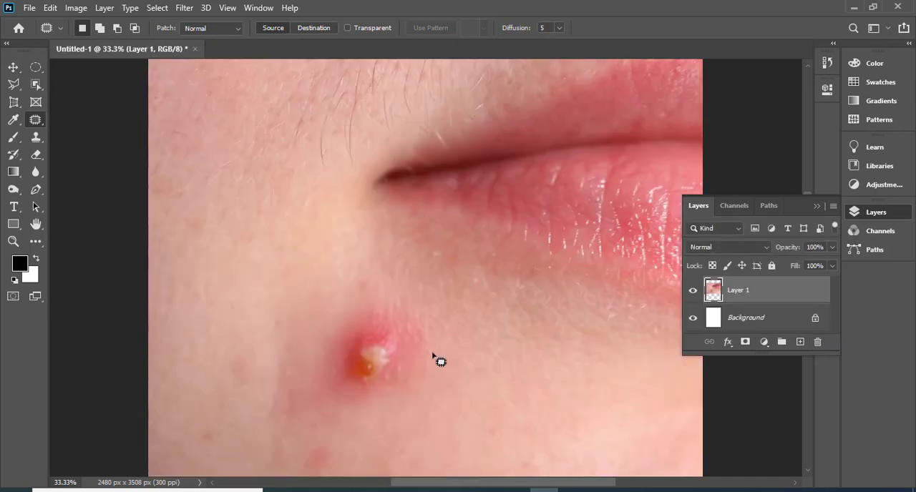
key(ctrl+minus)
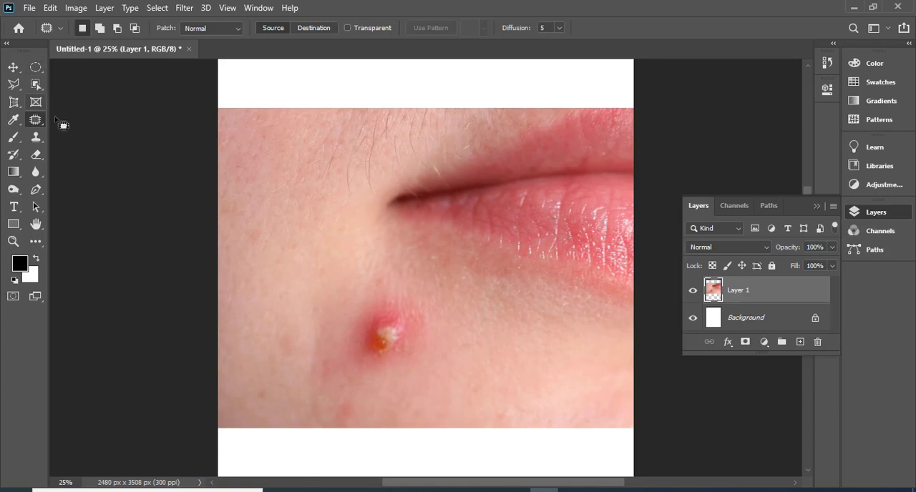
- Remove the pimple below the corner of the mouth using the Spot Healing Brush at size 600
right_click(39, 121)
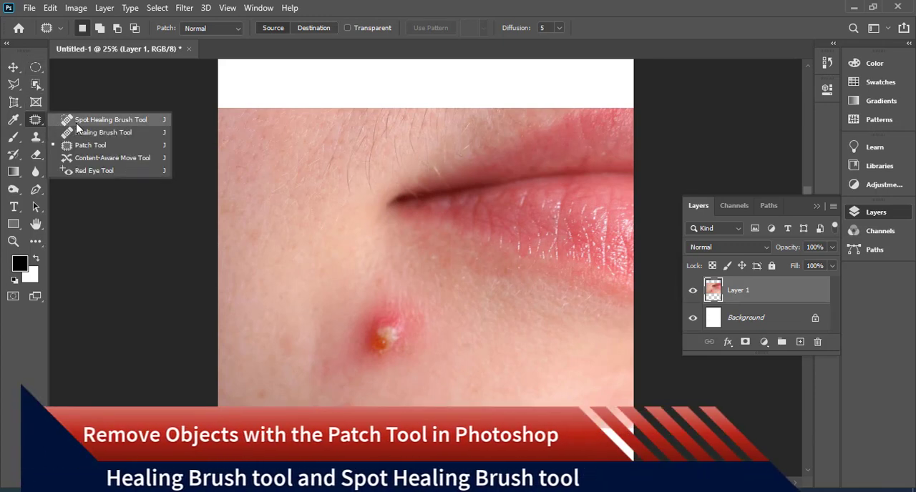
click(108, 120)
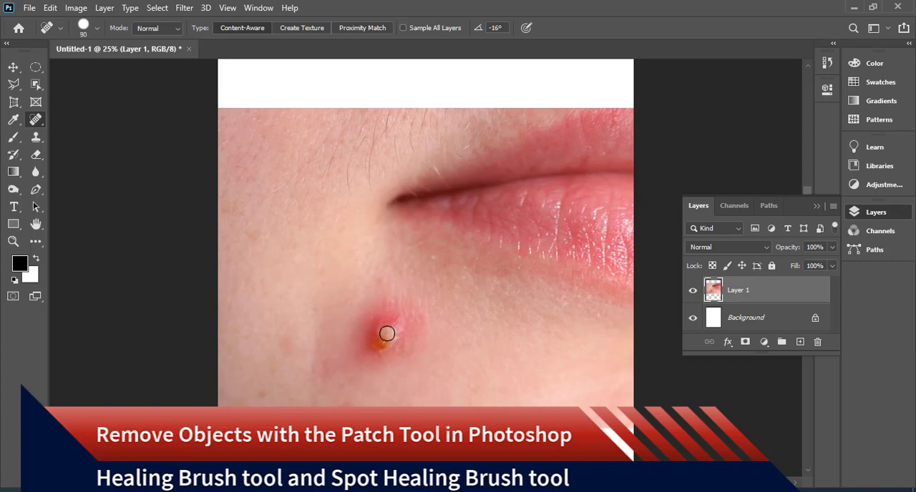
key(bracketright)
key(bracketright)
key(bracketright)
key(bracketright)
key(bracketright)
key(bracketright)
key(bracketright)
key(bracketright)
key(bracketright)
key(bracketright)
key(bracketright)
key(bracketright)
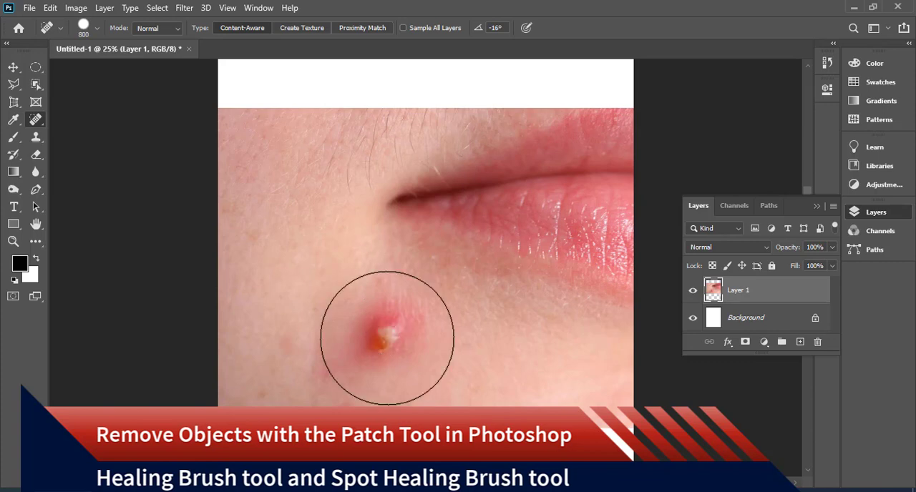
key(bracketleft)
key(bracketleft)
click(392, 336)
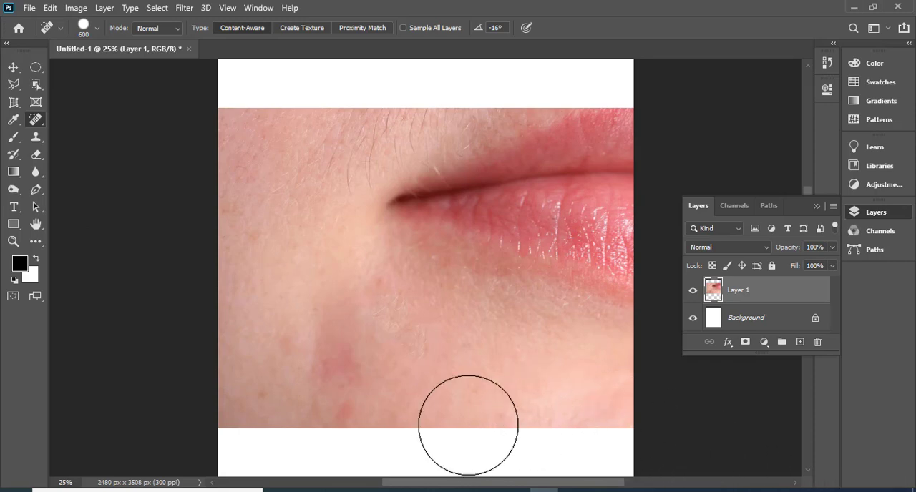
- Undo the spot healing and remove the pimple with the Healing Brush at size 500, sampling clear cheek skin
key(ctrl+z)
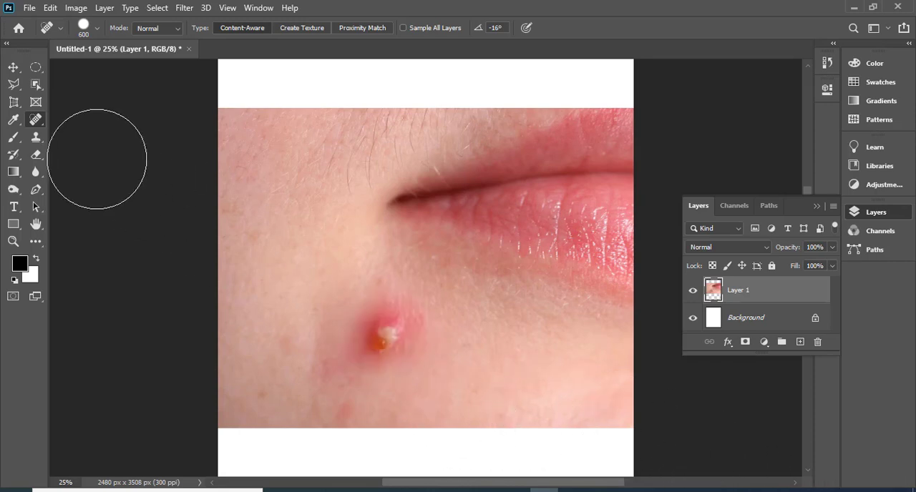
right_click(39, 127)
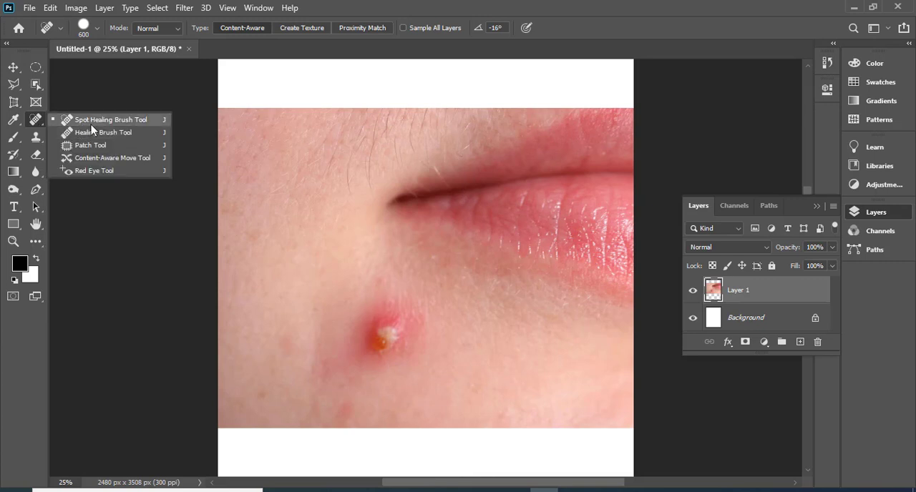
click(93, 133)
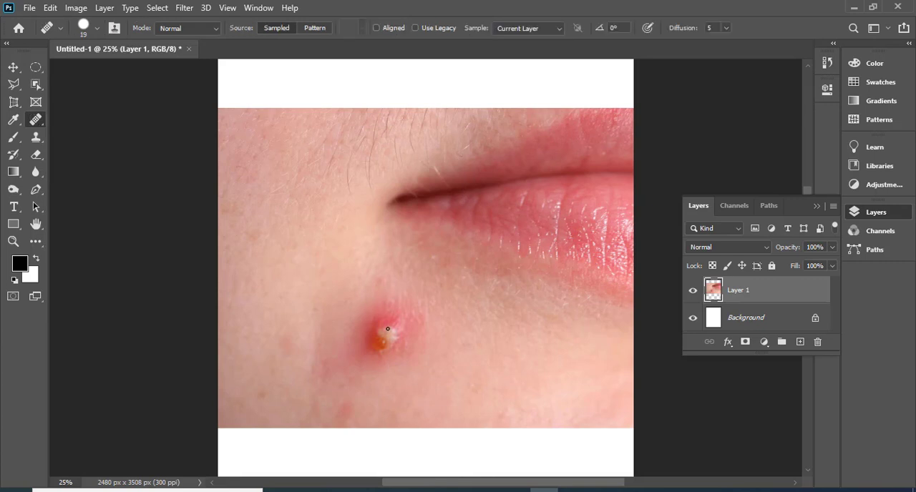
key(bracketright)
key(bracketright)
key(bracketright)
key(bracketright)
key(bracketright)
alt+click(293, 256)
click(397, 323)
click(381, 333)
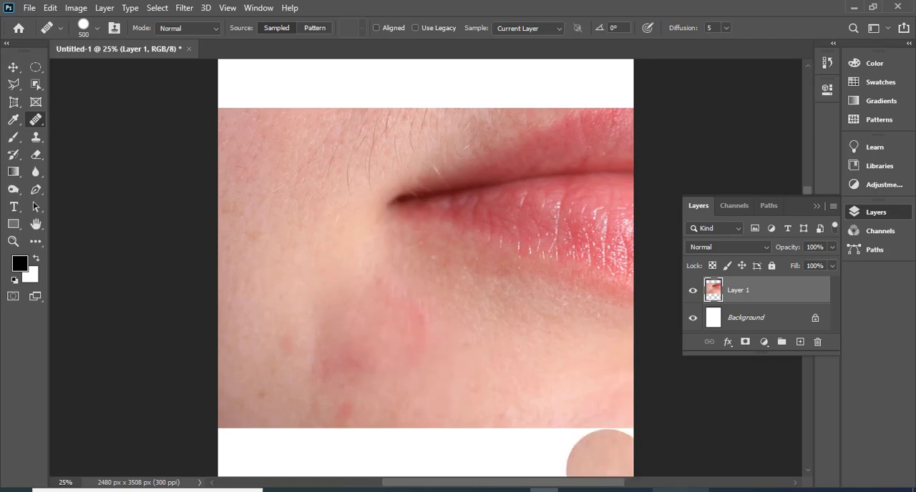
- Try the Healing Brush over the healed spot using a sample taken from the lower lip
mouse_move(680, 491)
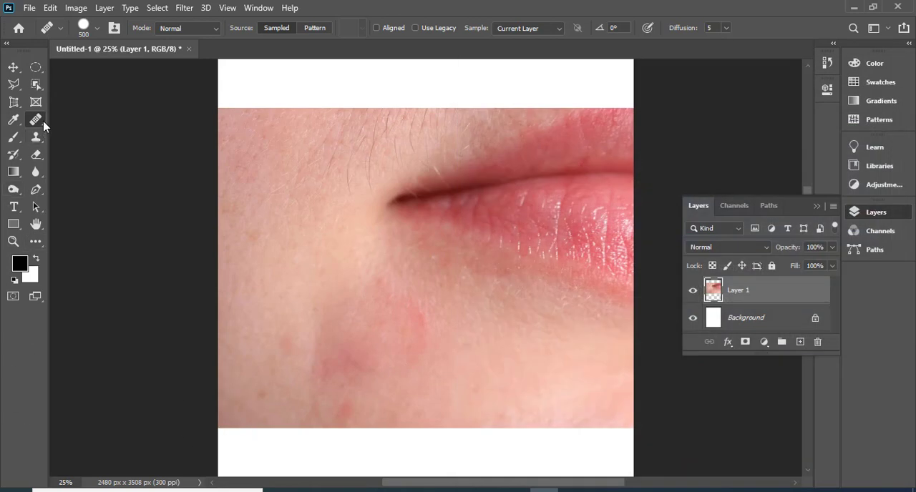
right_click(43, 123)
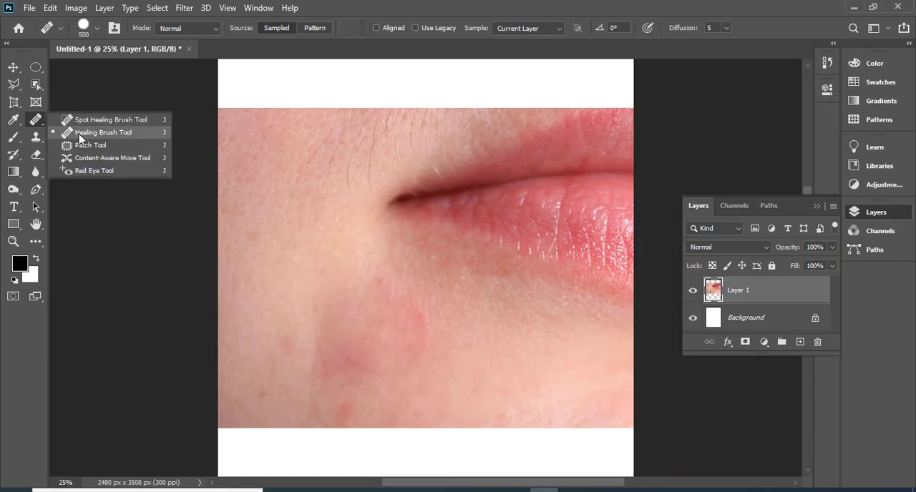
click(80, 137)
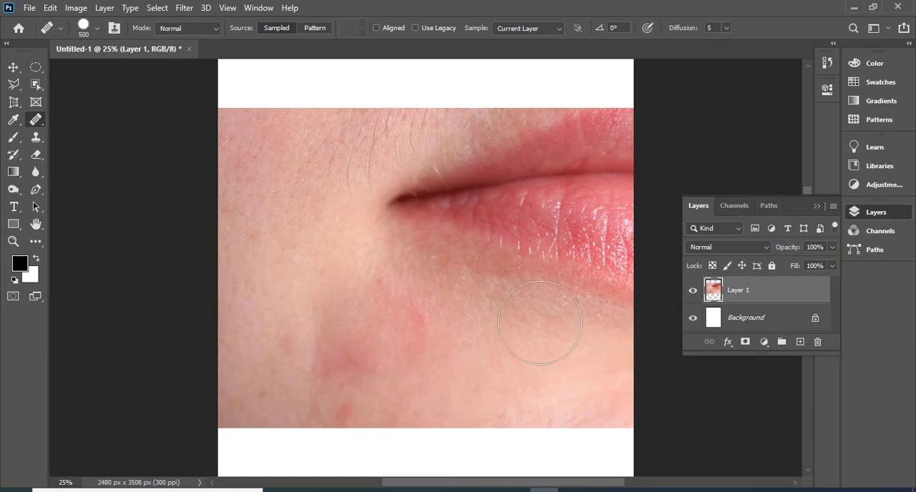
alt+click(581, 226)
click(386, 349)
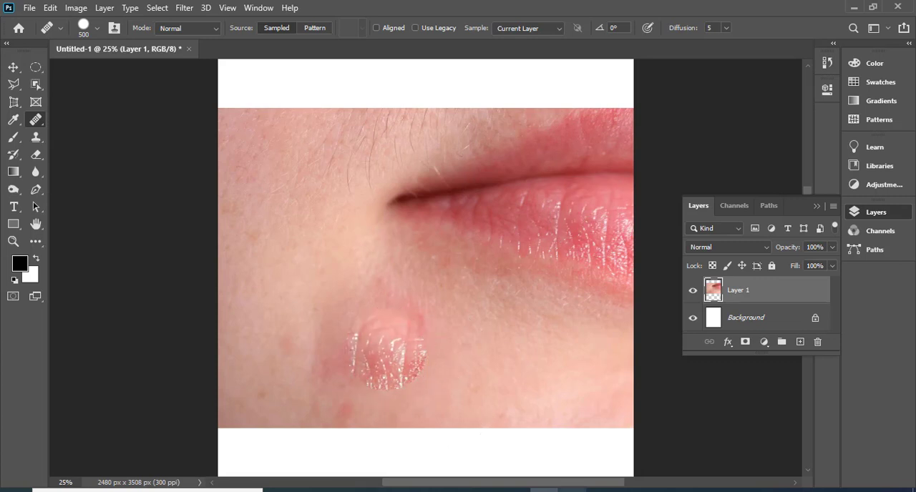
- Clean up the remaining redness below the corner of the mouth using the Spot Healing Brush at size 600
mouse_move(544, 490)
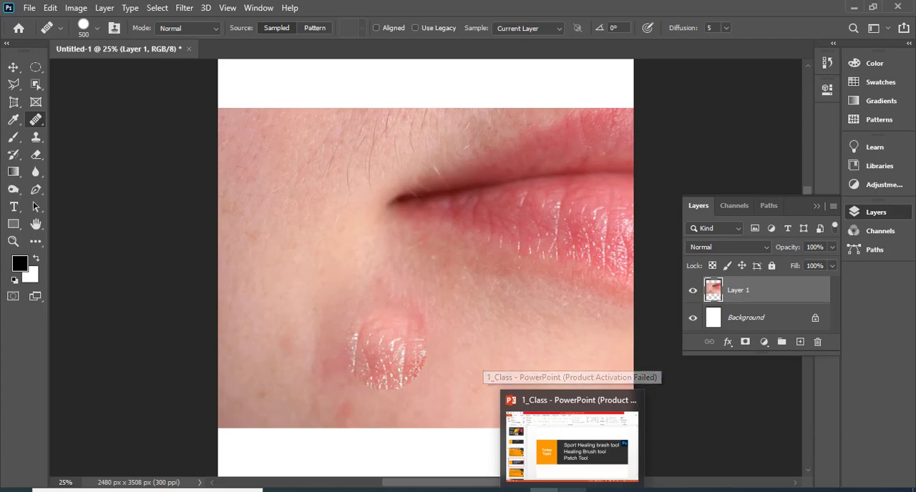
right_click(41, 124)
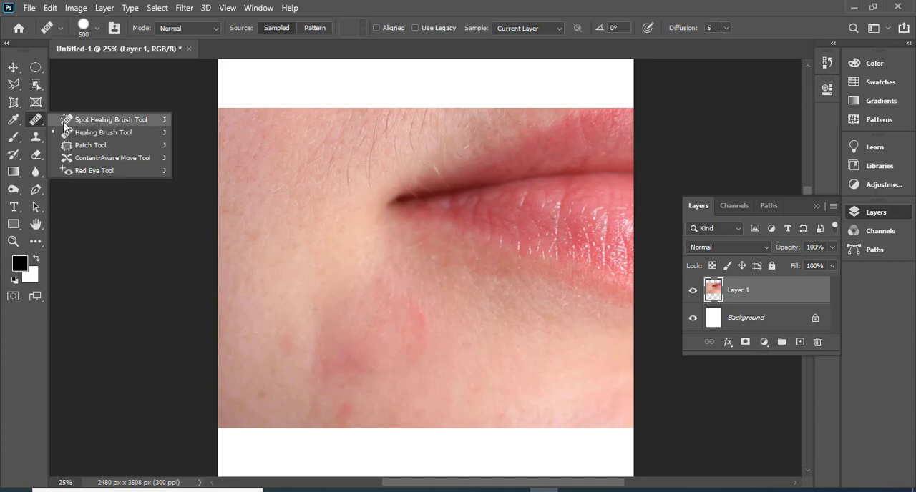
click(74, 121)
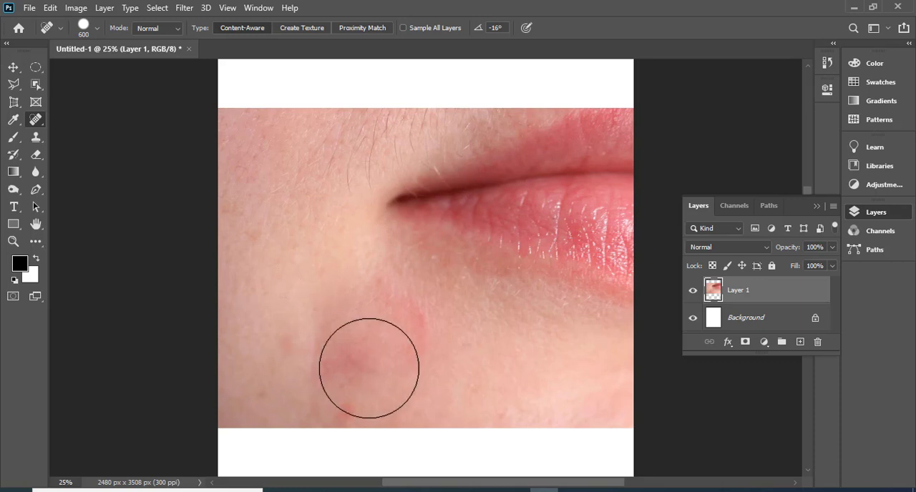
click(346, 357)
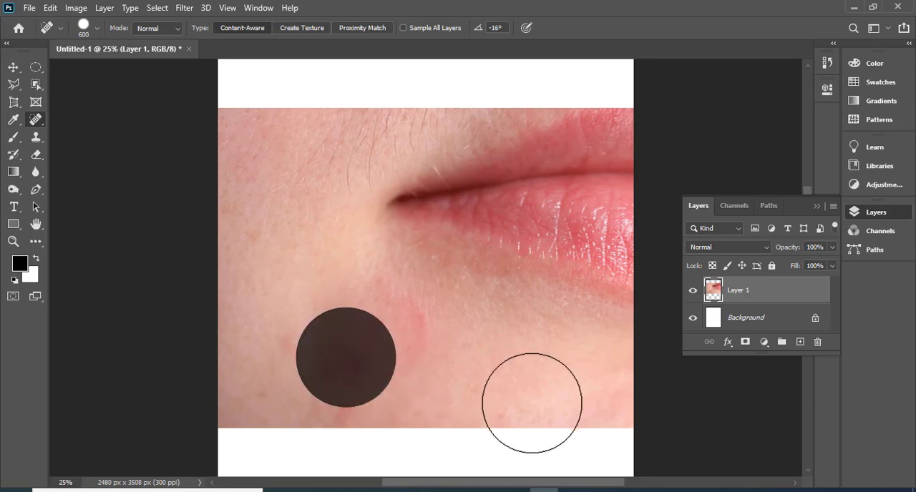
click(430, 342)
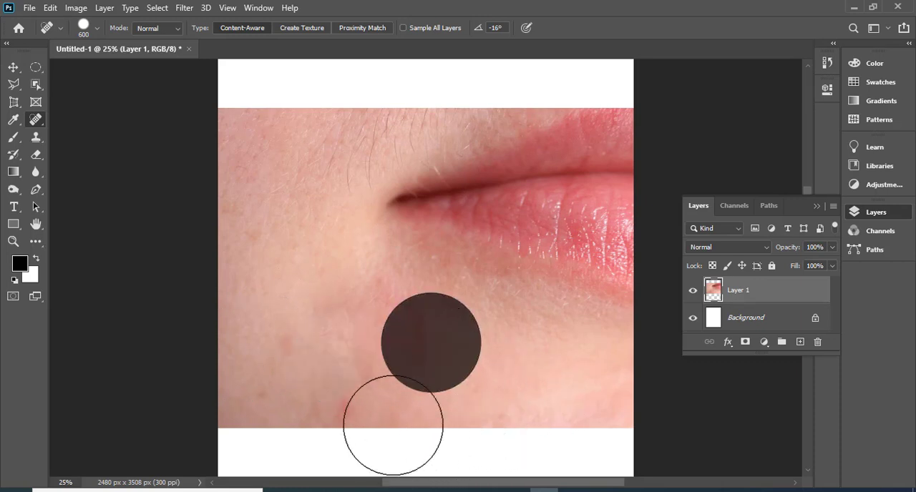
click(349, 371)
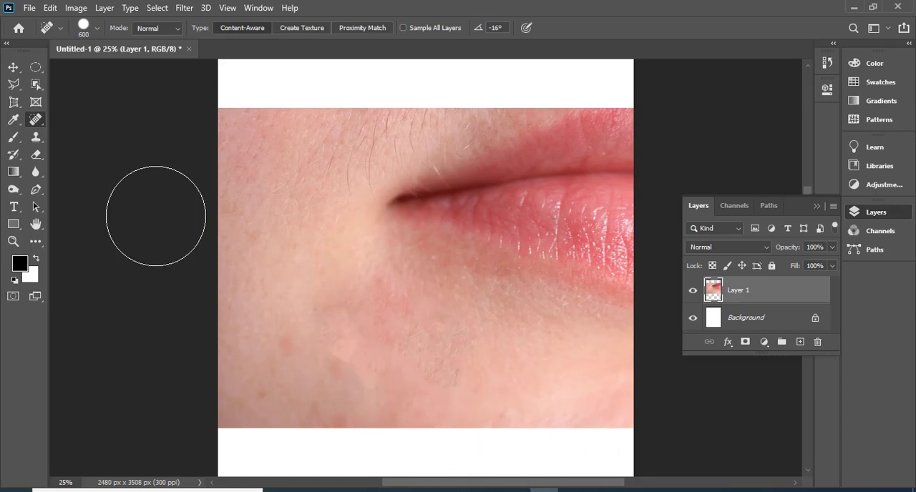
- Activate the Patch tool, and switch from the Polygonal Lasso to the freehand Lasso tool
right_click(38, 125)
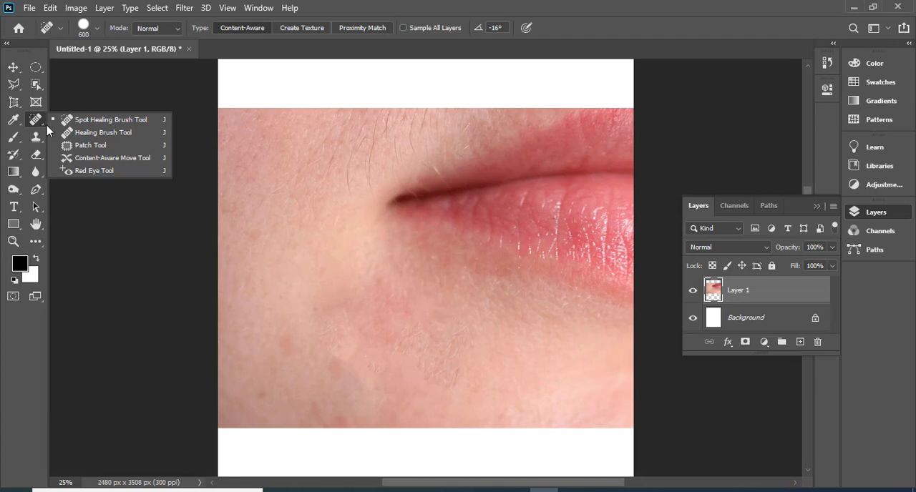
click(116, 146)
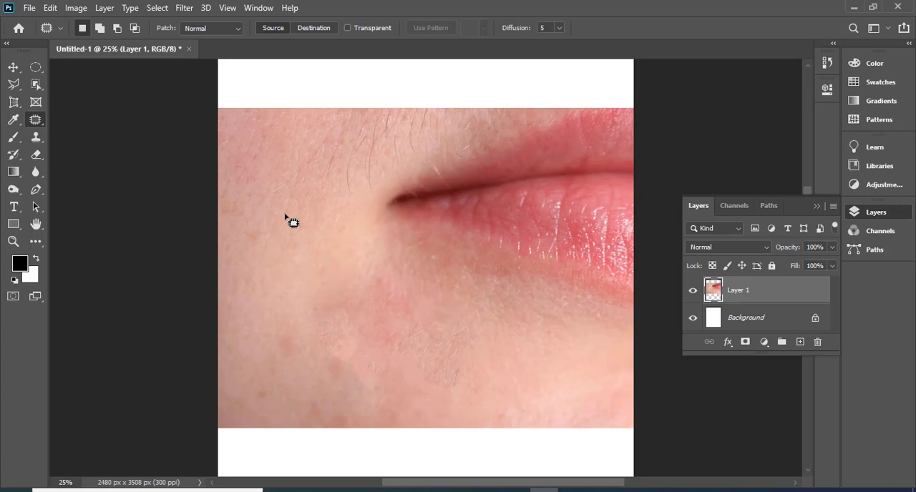
click(18, 91)
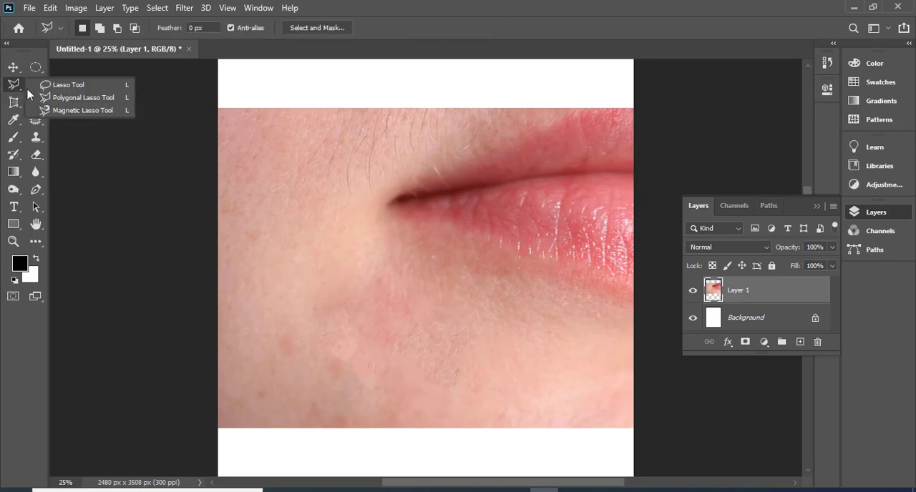
click(69, 85)
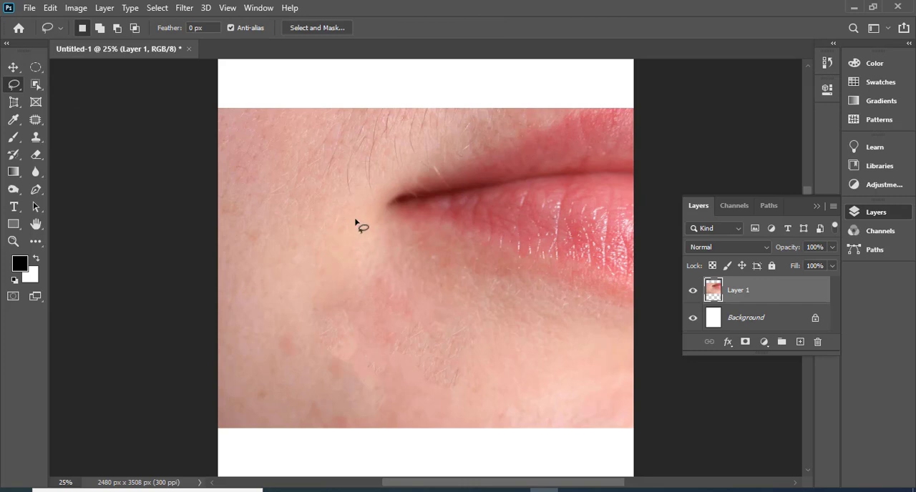